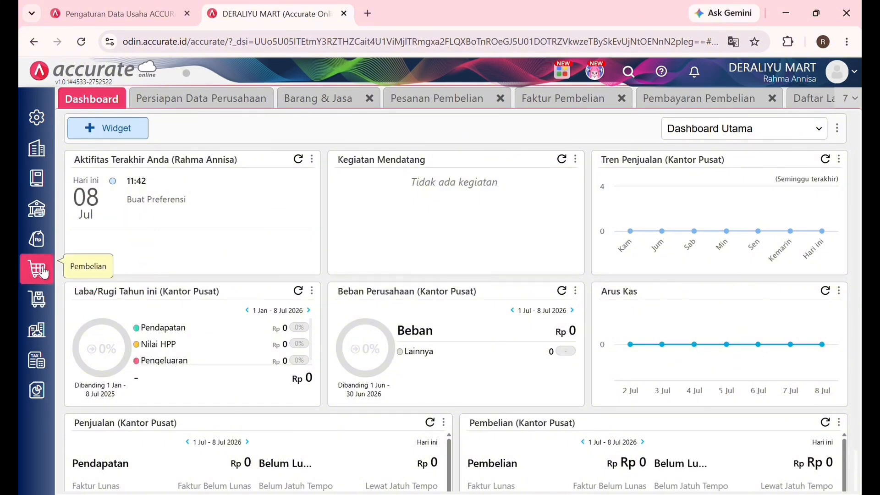
- Start a new purchase order (Pesanan Pembelian) and select CITRA JAYA as the supplier
left_click(40, 269)
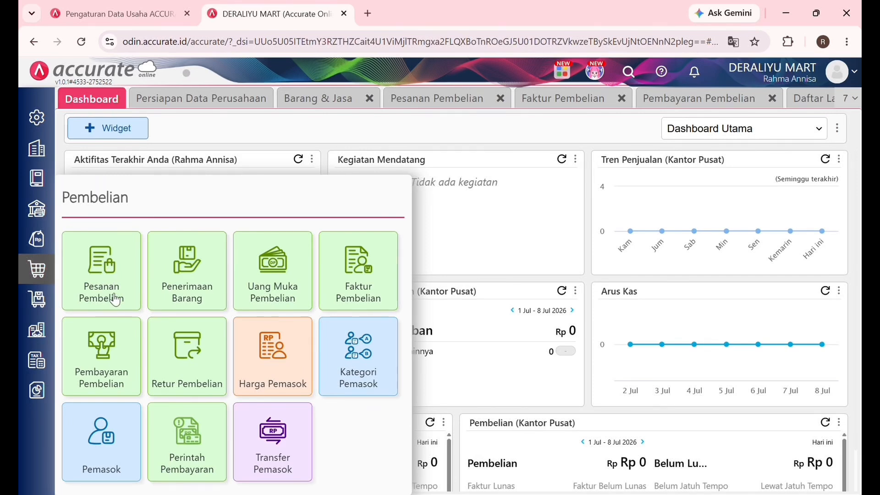
left_click(106, 270)
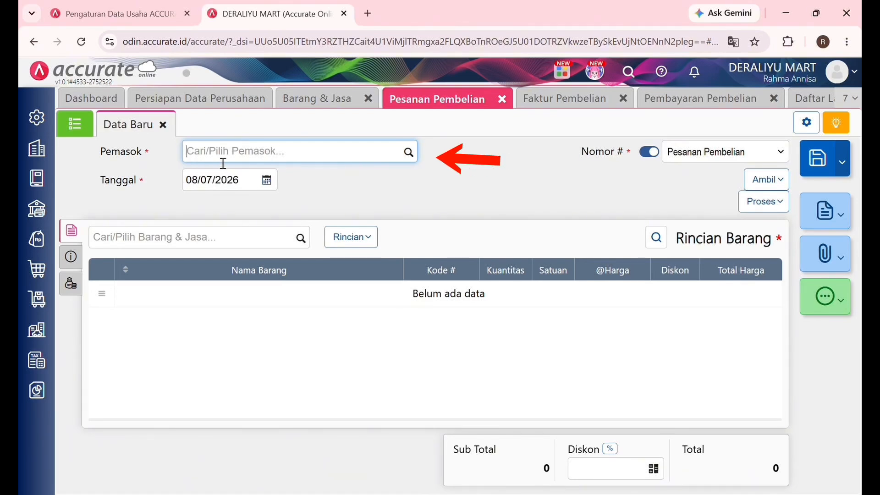
left_click(413, 151)
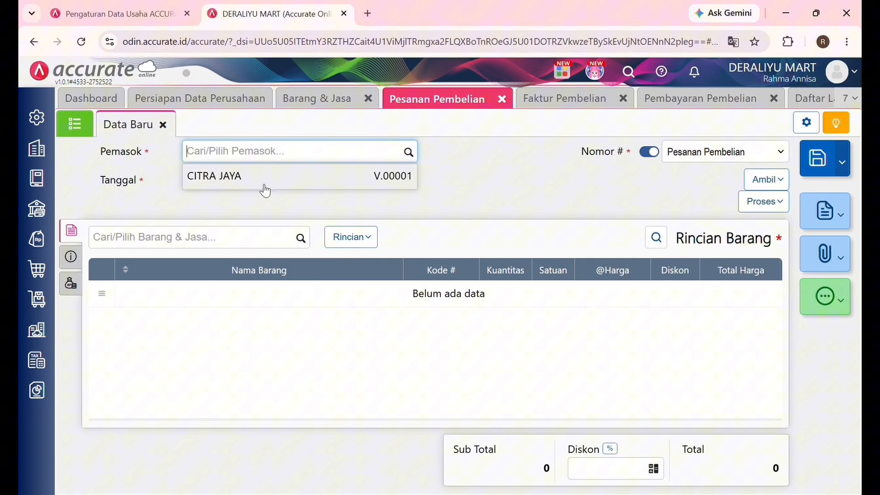
left_click(228, 182)
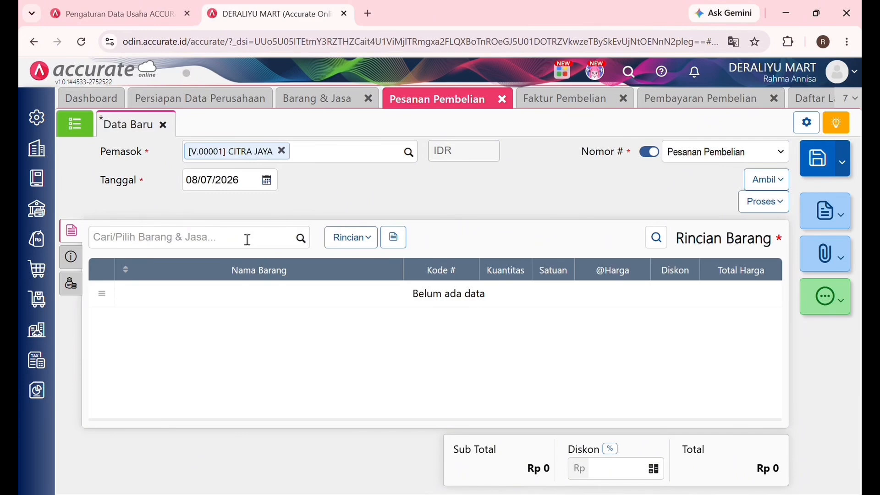
- Add the item Detergen to the purchase order with quantity 10 PCS at a unit price of Rp 10.000
left_click(300, 238)
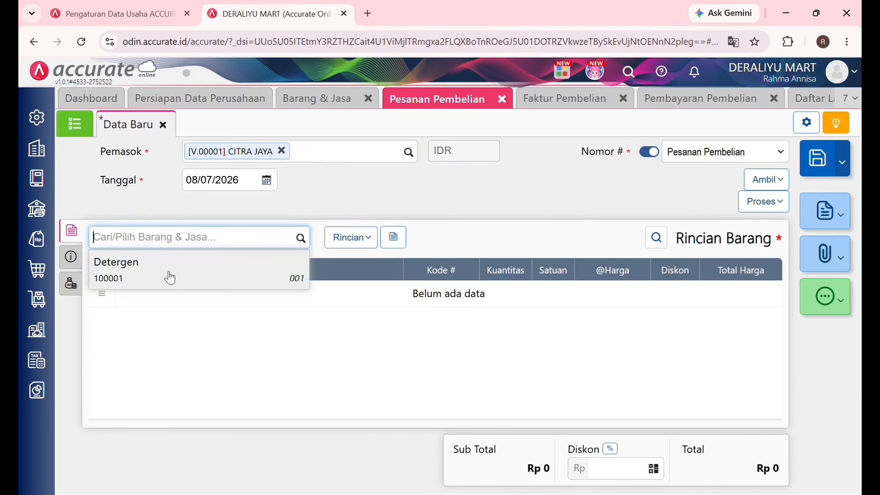
left_click(170, 278)
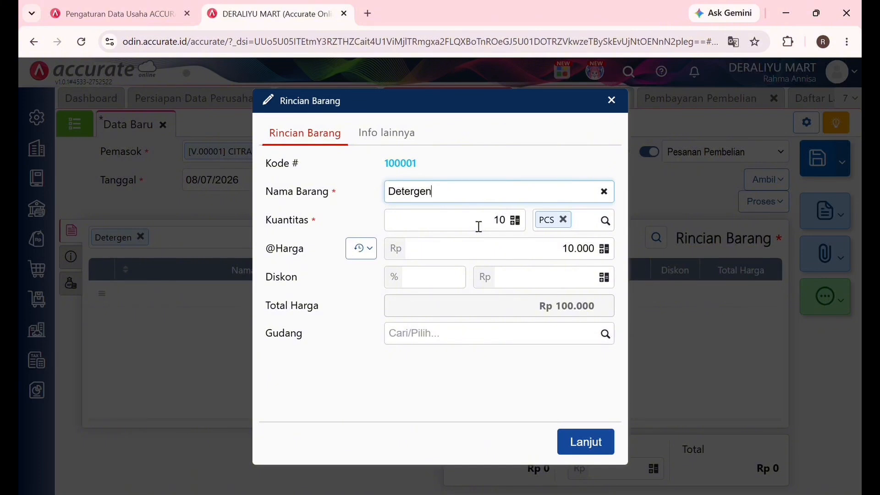
left_click(605, 218)
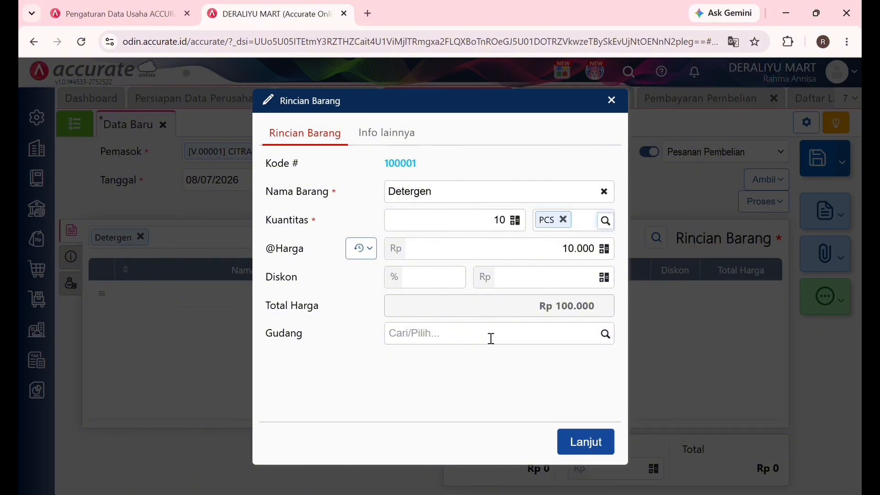
left_click(584, 440)
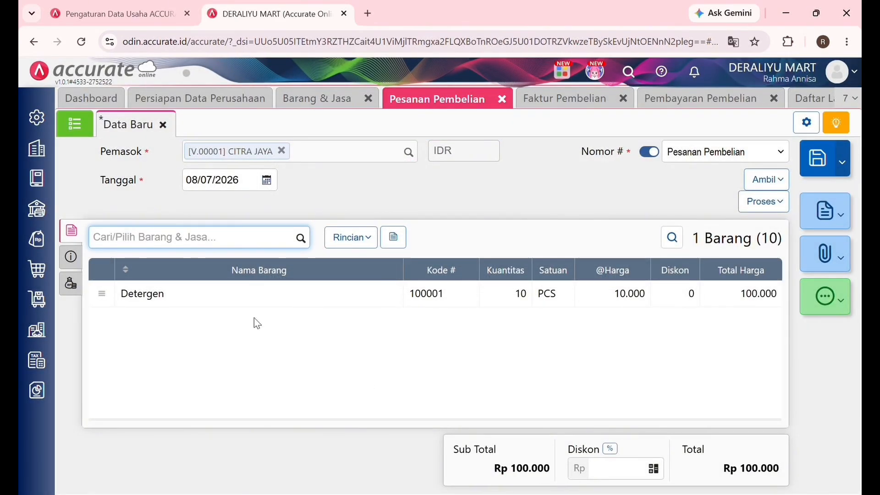
- Set the purchase order's payment terms to net 30 and select the supplier's Mandiri bank account
left_click(71, 256)
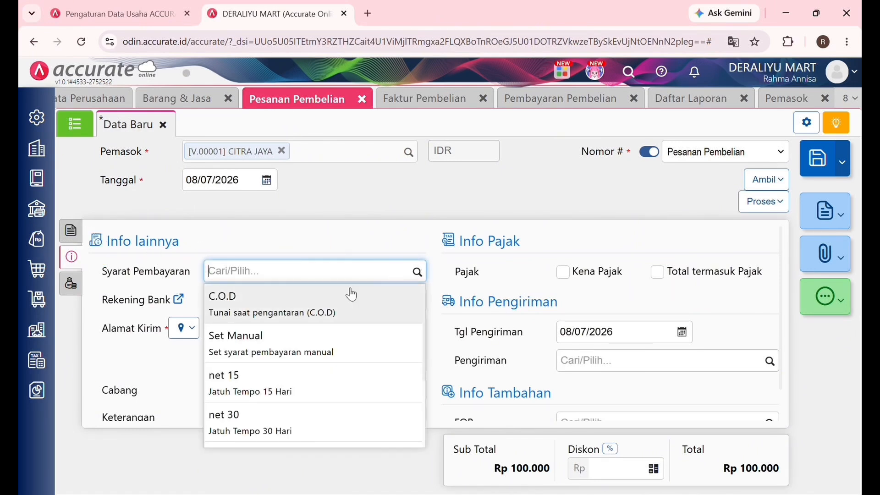
left_click(274, 422)
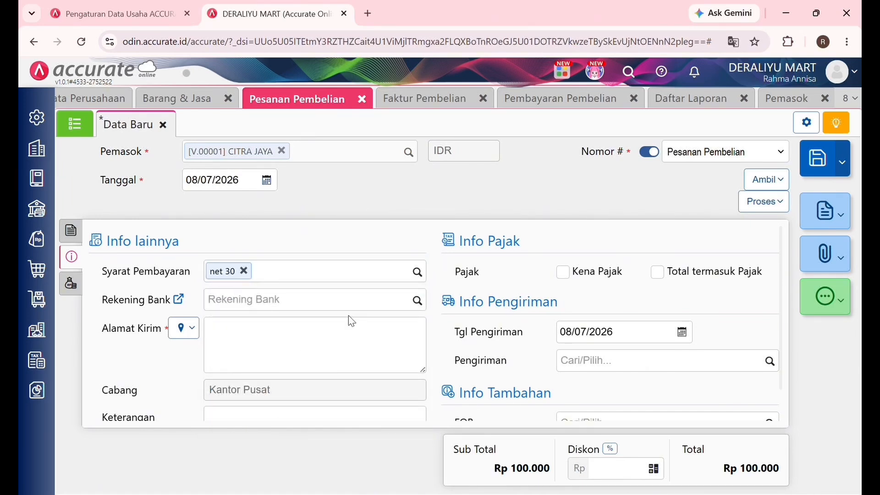
left_click(418, 300)
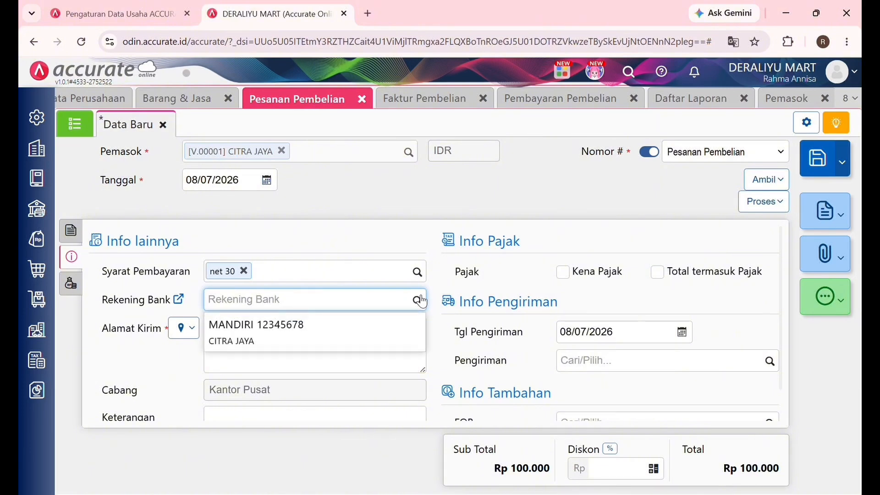
left_click(271, 329)
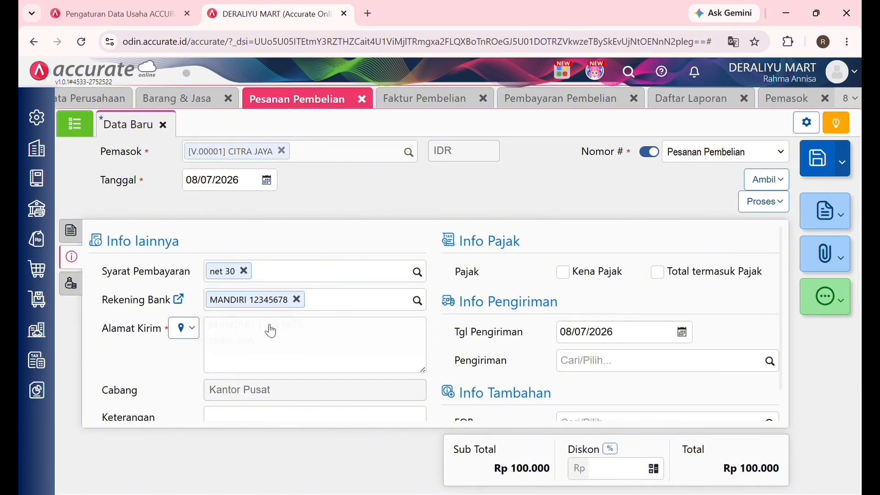
- Fill in the delivery address (Alamat Kirim) of the purchase order and review its tax and shipping details
left_click(255, 343)
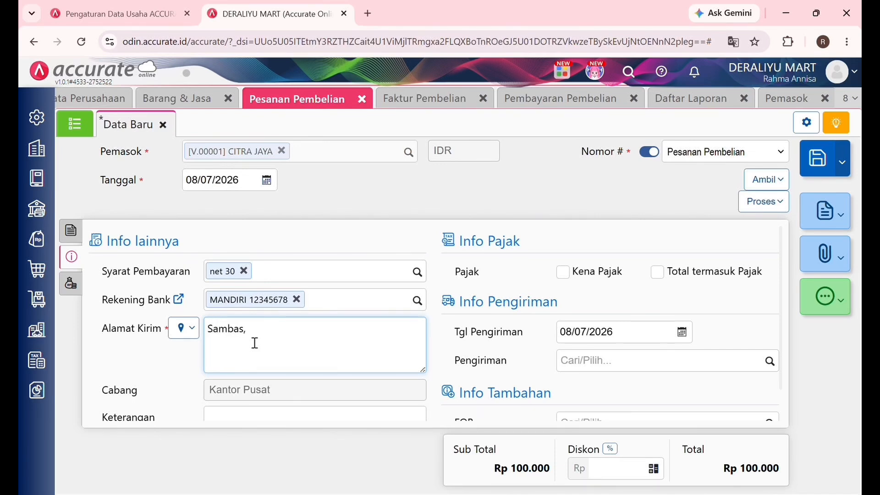
type("Sambas, kalimantan barat")
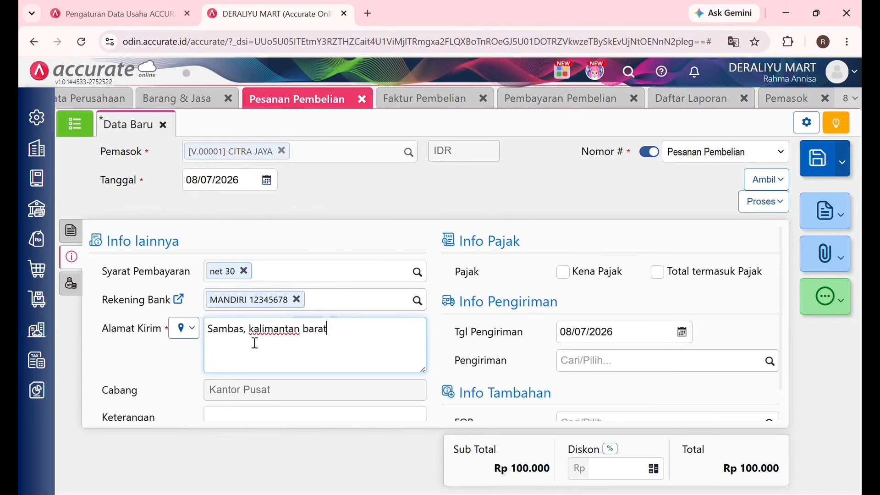
scroll(306, 385, "down", 1)
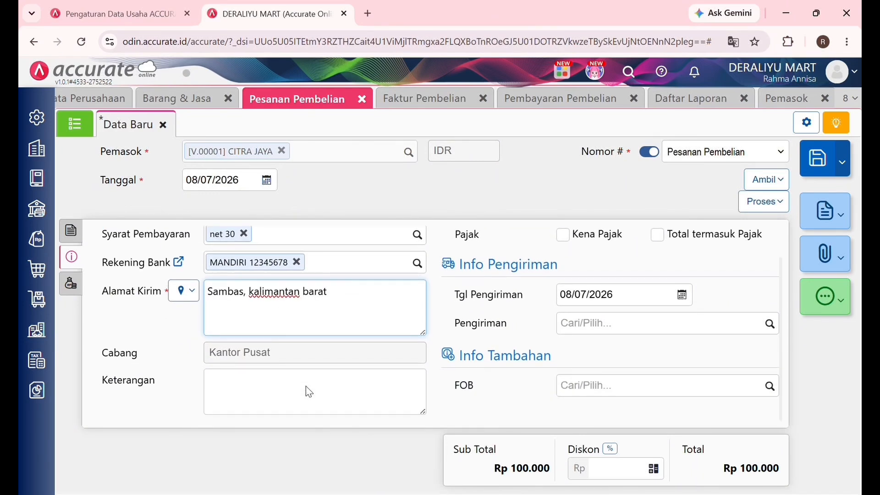
scroll(313, 393, "up", 1)
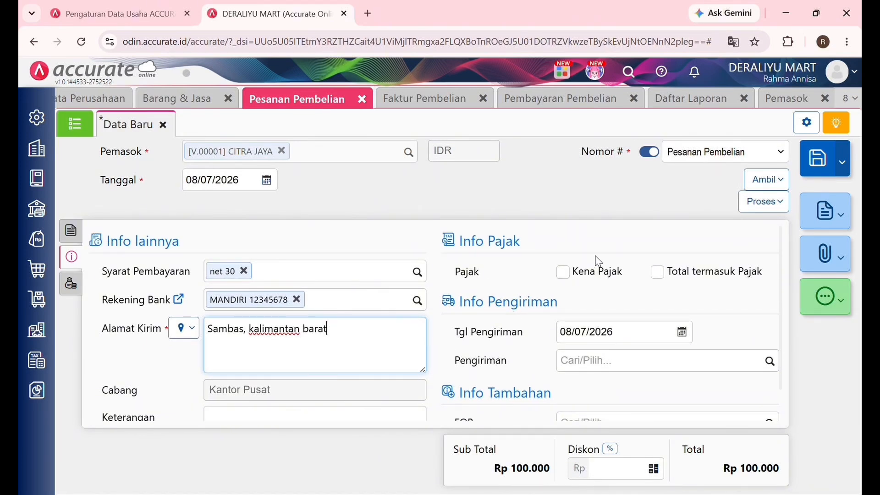
scroll(669, 275, "down", 1)
scroll(667, 266, "up", 1)
scroll(578, 271, "down", 2)
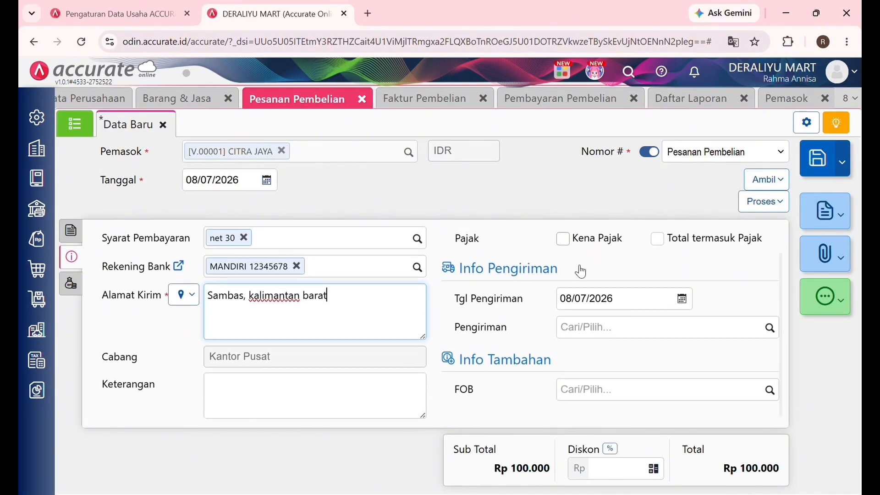
scroll(580, 271, "down", 2)
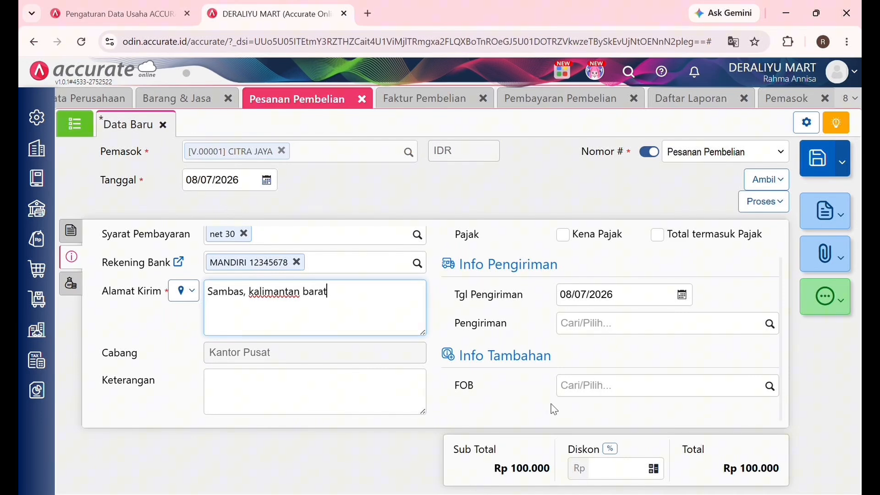
scroll(724, 290, "up", 2)
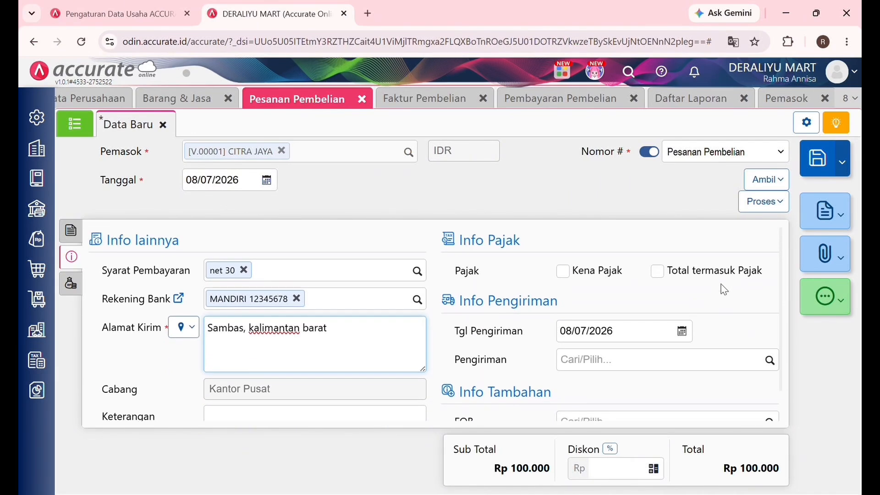
- Save the purchase order and open the saved record from the purchase order list
left_click(816, 158)
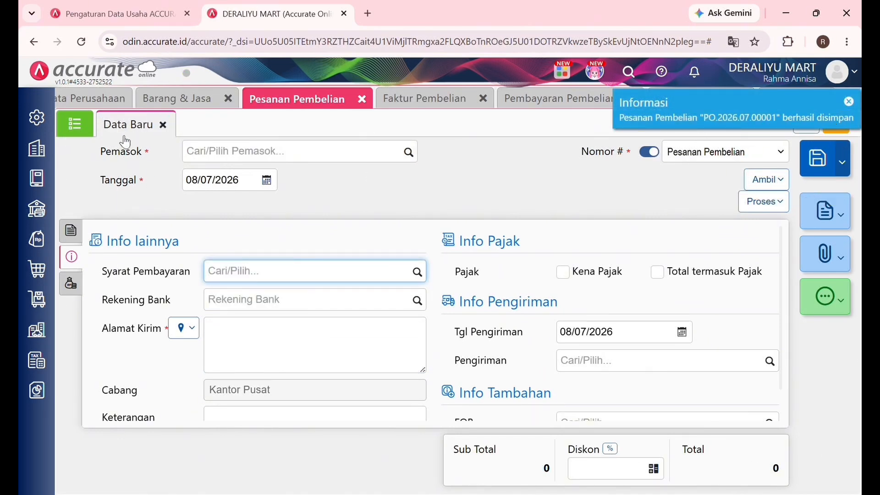
left_click(75, 125)
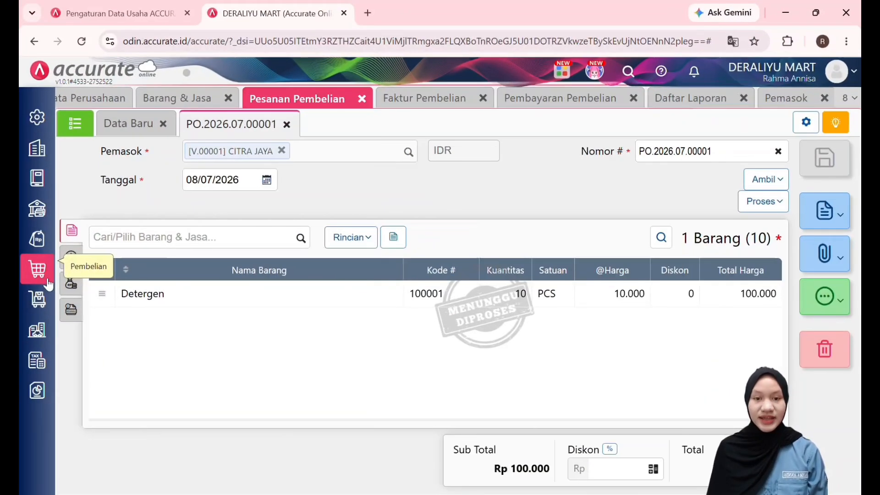
left_click(133, 273)
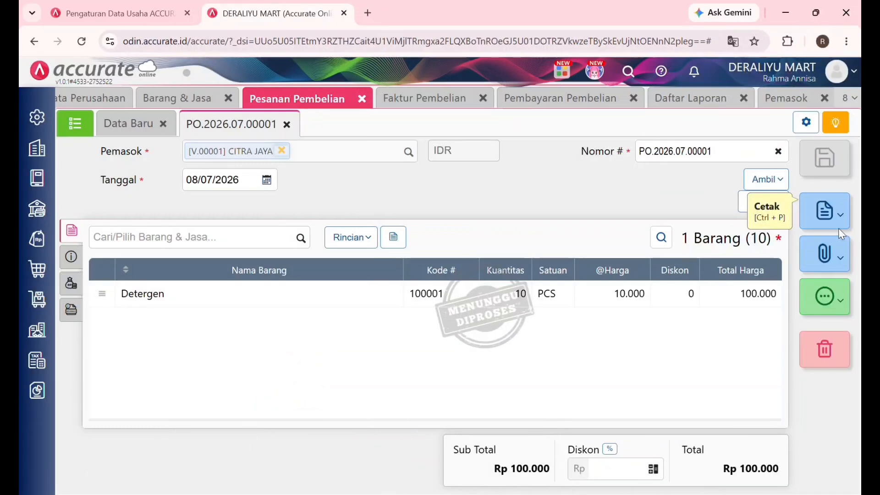
left_click(837, 228)
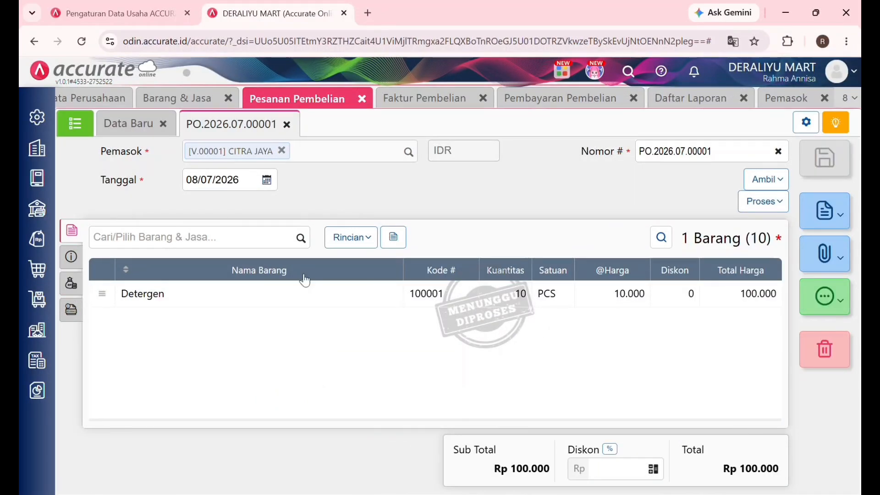
- Create a new purchase invoice (Faktur Pembelian) and select CITRA JAYA as the supplier
left_click(48, 280)
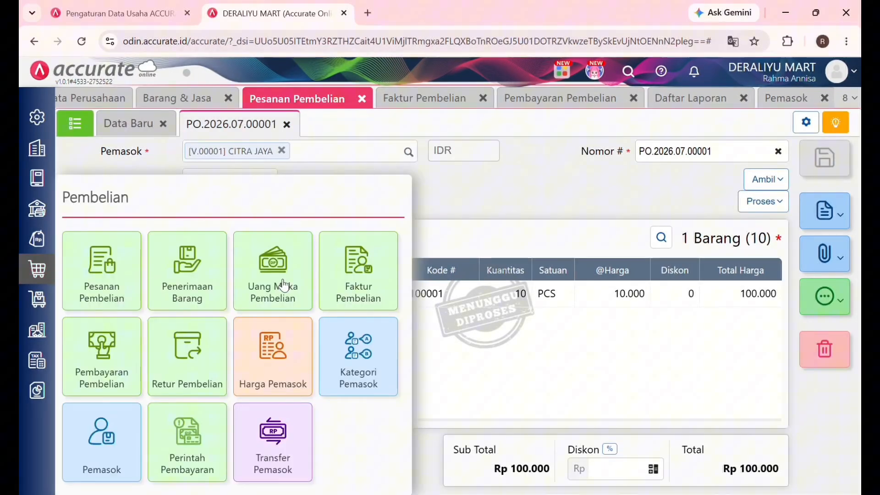
left_click(358, 280)
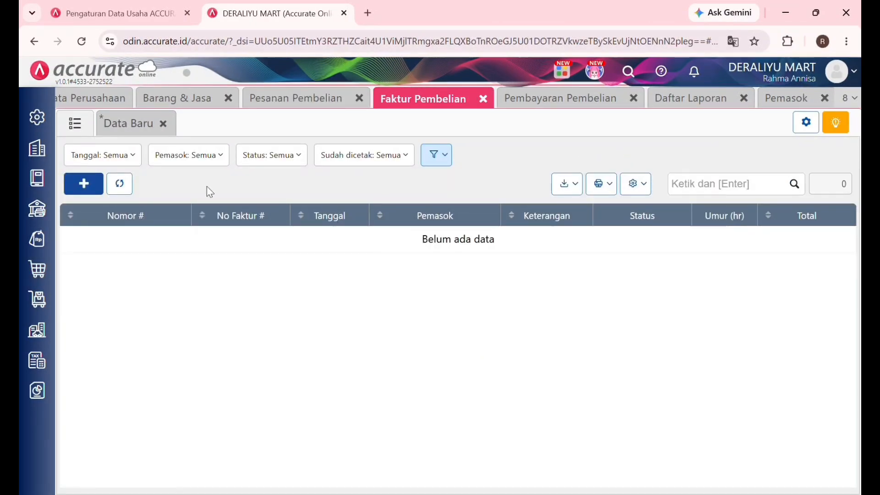
left_click(81, 183)
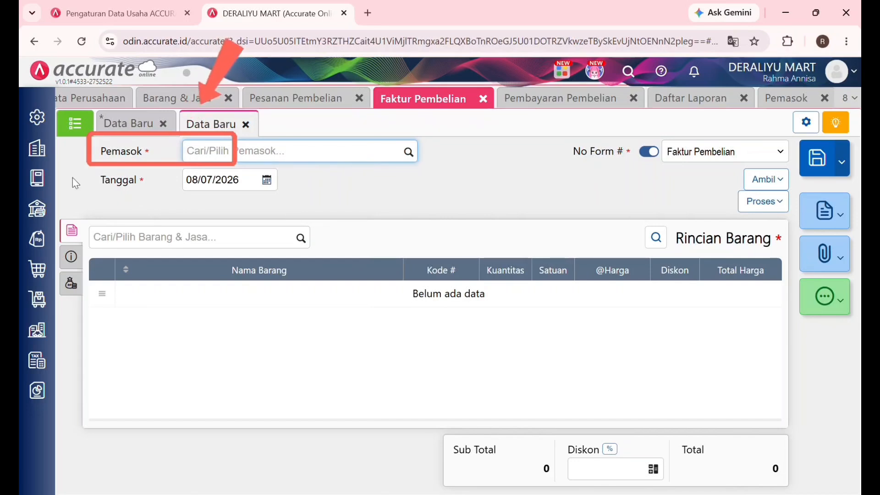
left_click(415, 157)
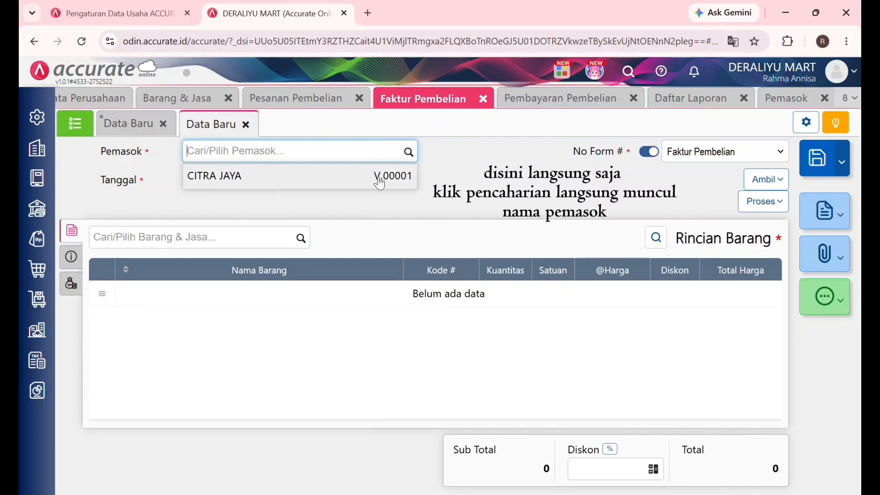
left_click(379, 184)
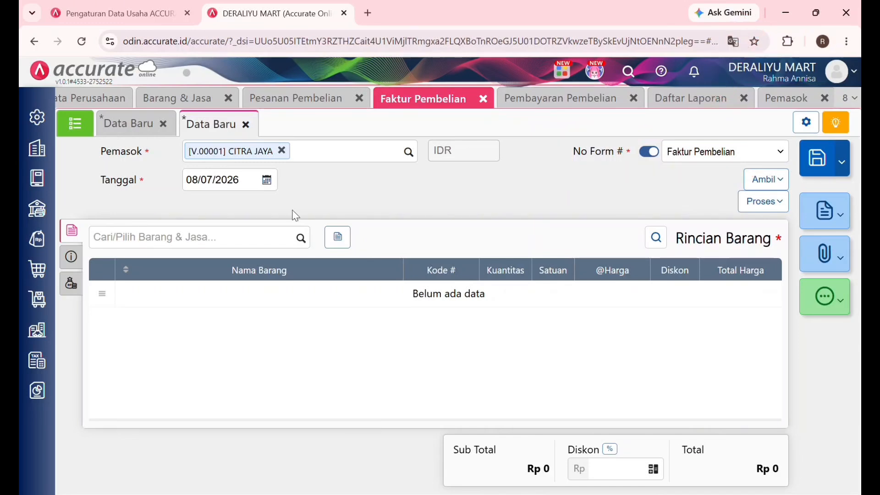
- Add Detergen to the purchase invoice with 10 PCS at Rp 10.000 from the Utama warehouse
left_click(305, 240)
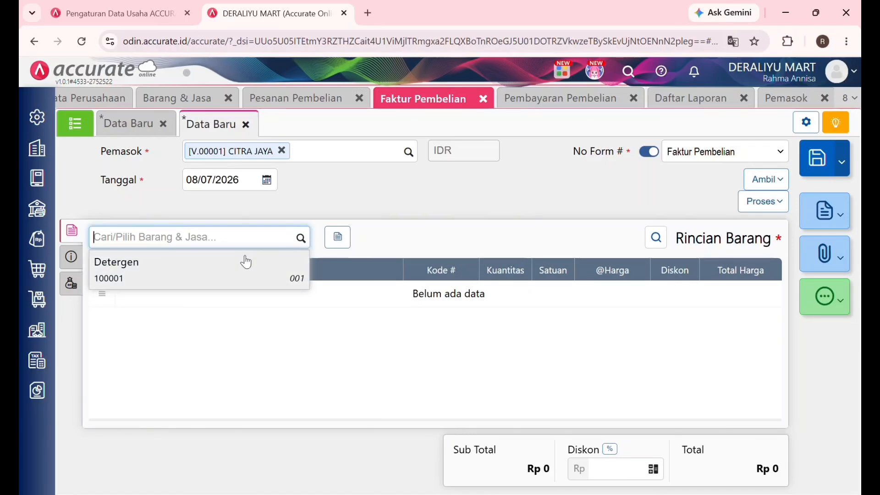
left_click(244, 260)
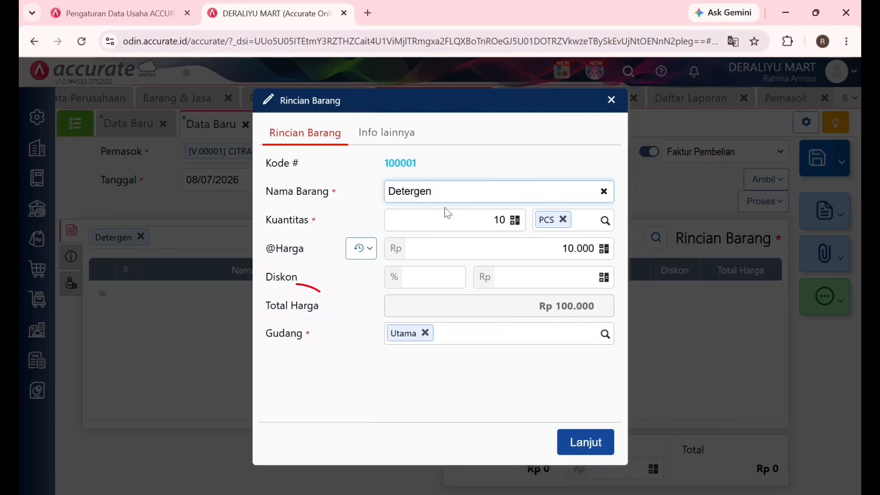
left_click(578, 447)
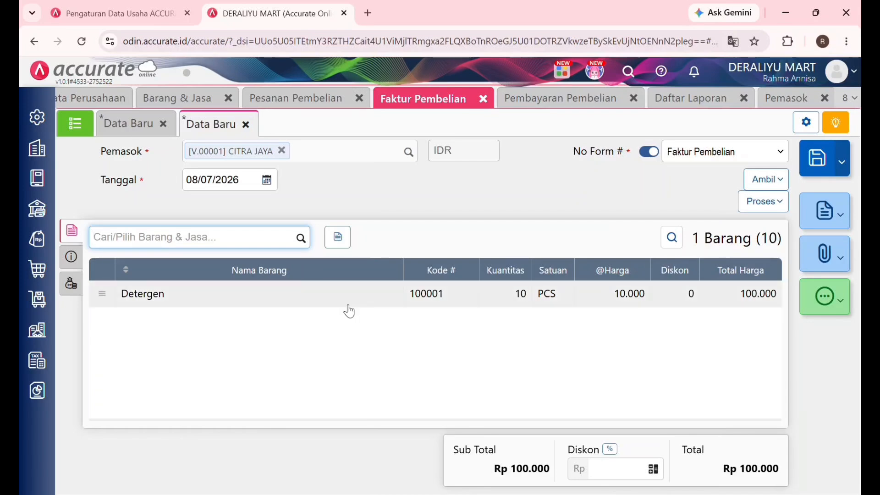
- Enter the supplier's invoice number and the address in the purchase invoice's additional information
left_click(81, 260)
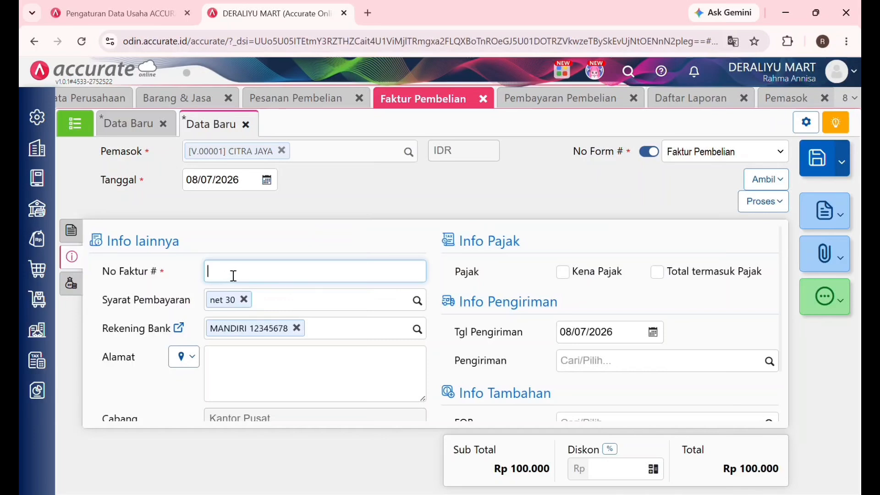
type("00812")
left_click(262, 374)
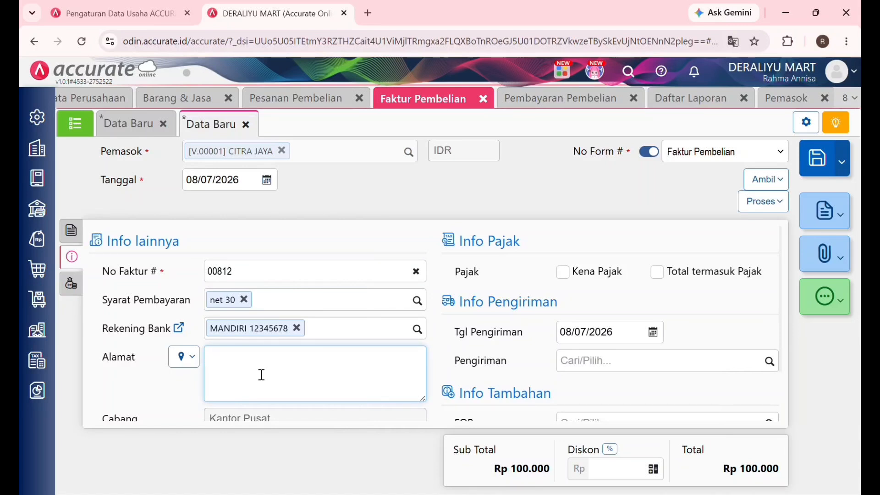
type("Sambas, Kalimantan Barat")
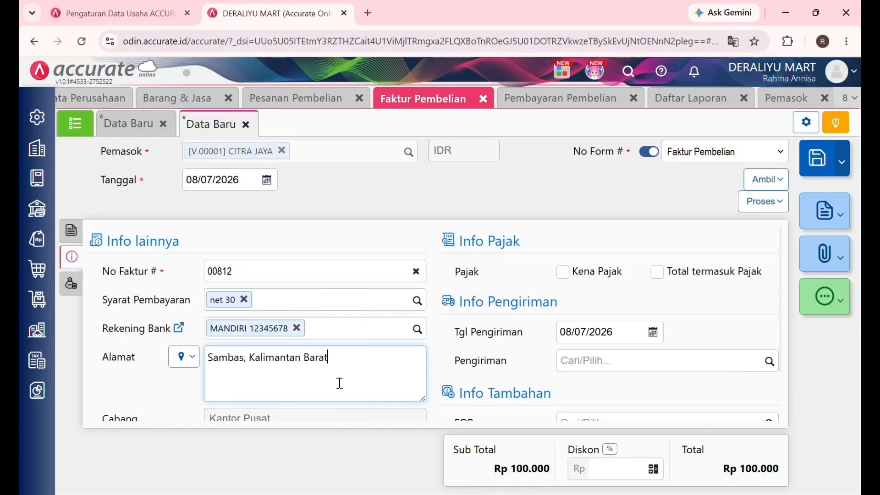
scroll(279, 365, "down", 2)
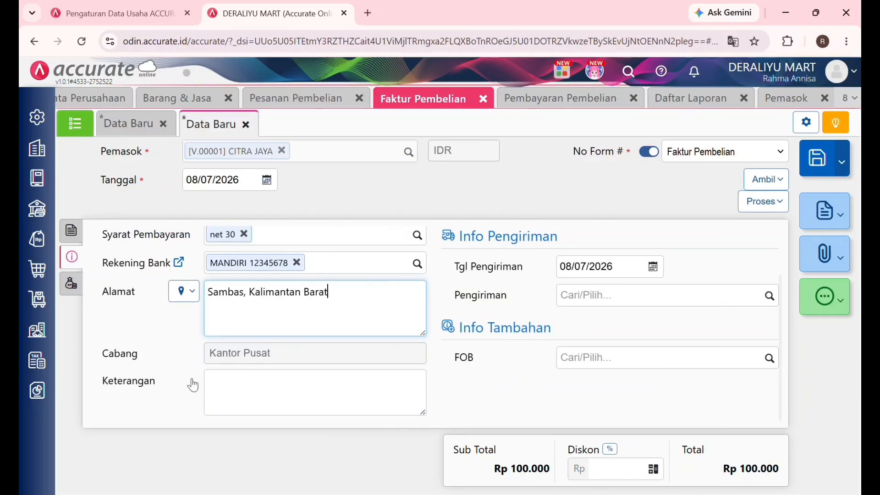
- Check the purchase invoice's additional information and other costs (Biaya Lainnya), save the invoice, and open its record from the invoice list
scroll(193, 385, "up", 2)
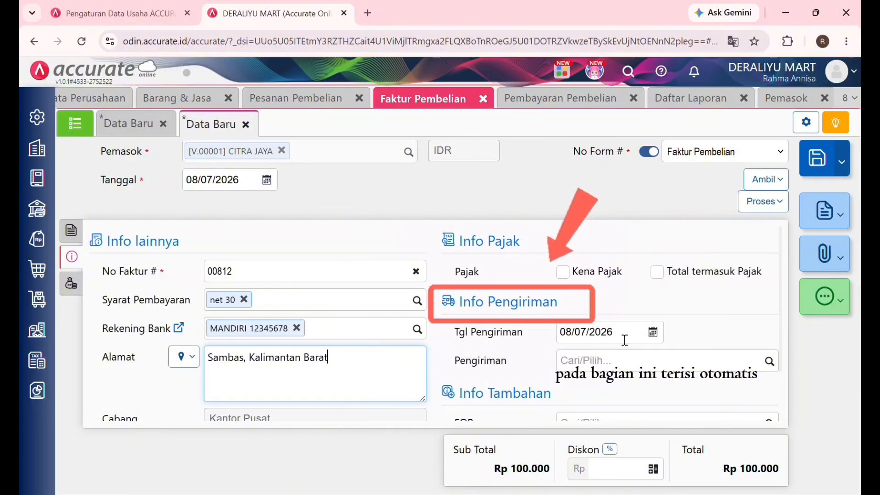
scroll(577, 334, "down", 1)
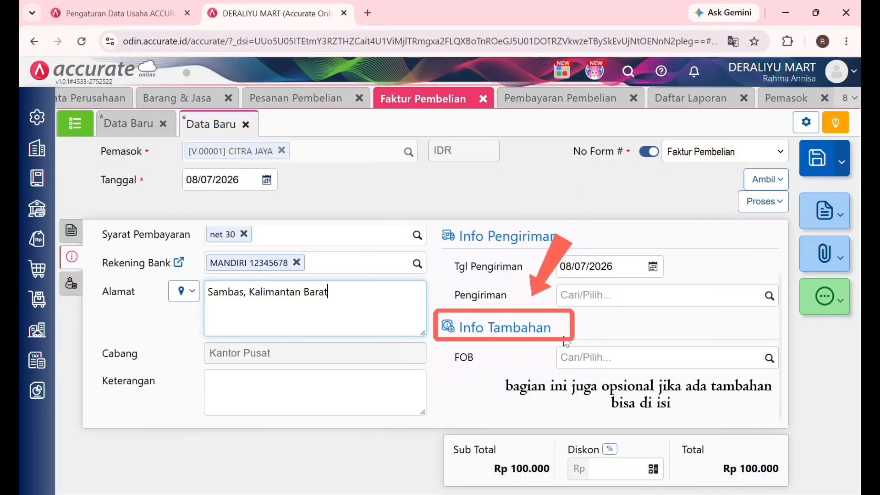
scroll(77, 290, "up", 1)
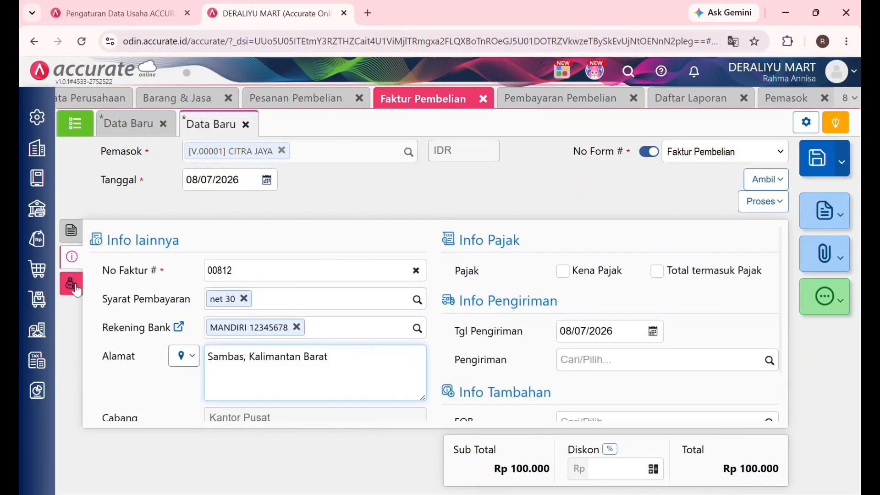
left_click(76, 289)
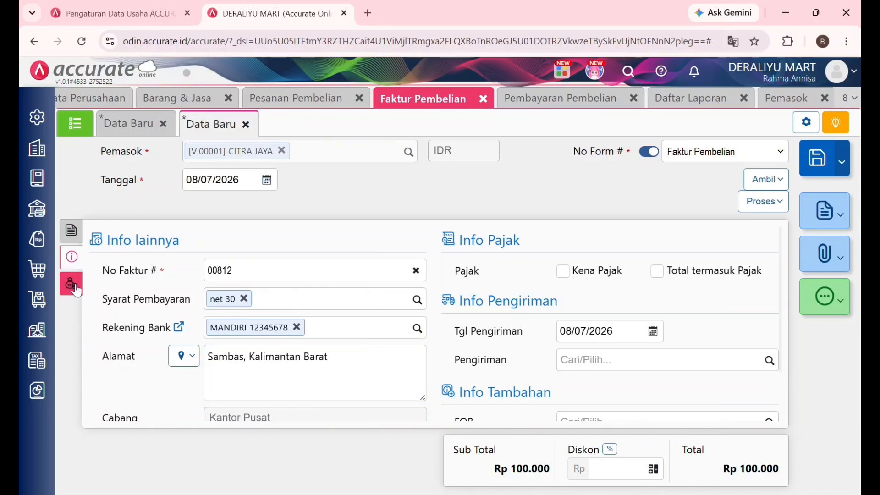
left_click(75, 289)
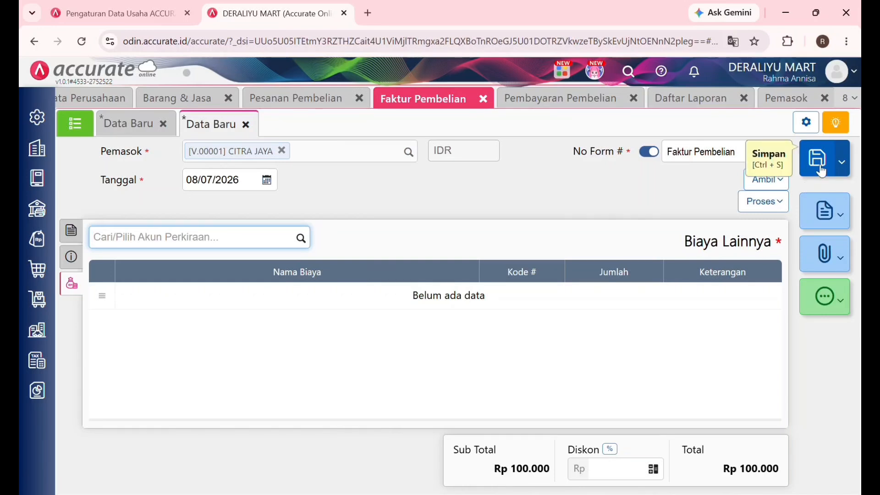
left_click(821, 170)
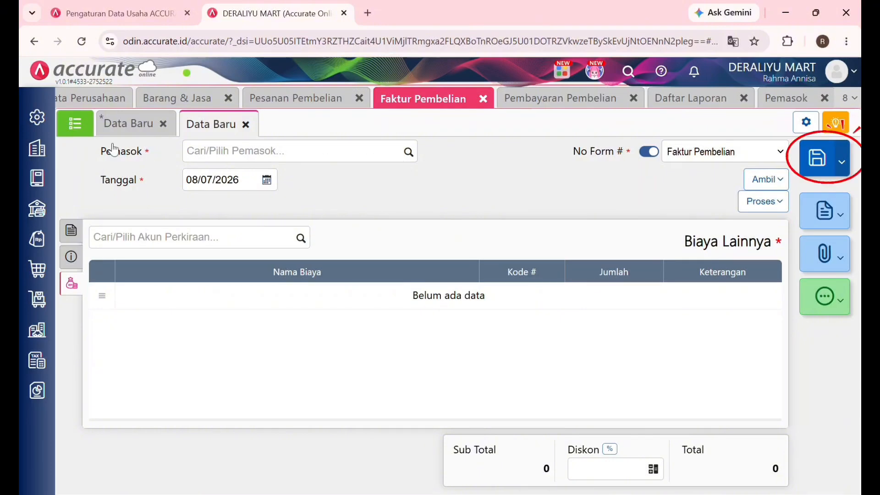
left_click(75, 123)
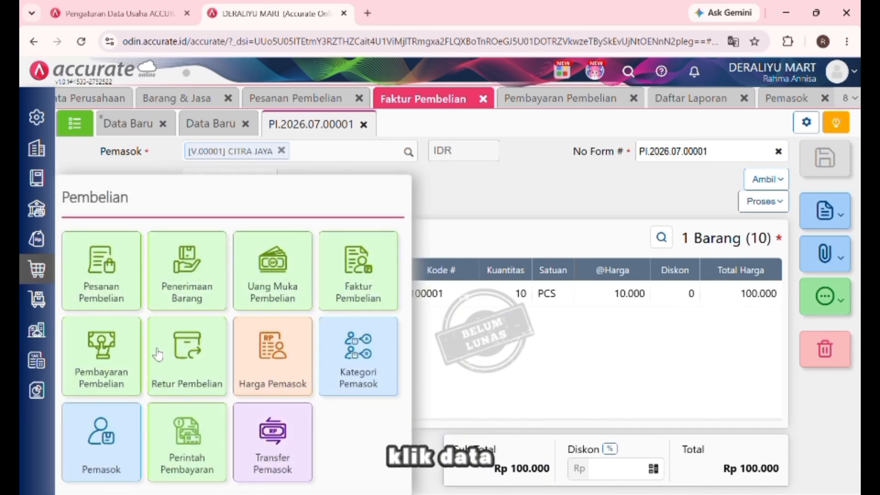
- Create a new purchase payment (Pembayaran Pembelian) to CITRA JAYA and select BANK BCA as the paying bank
left_click(102, 353)
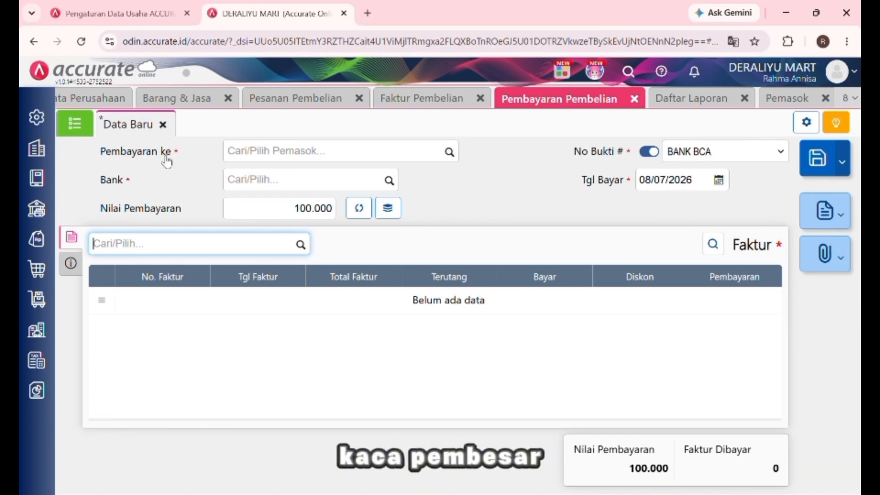
left_click(450, 153)
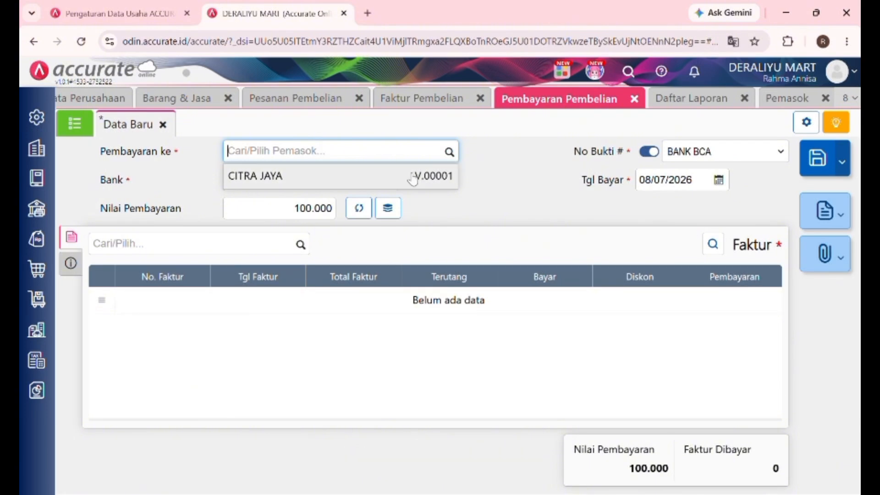
left_click(421, 179)
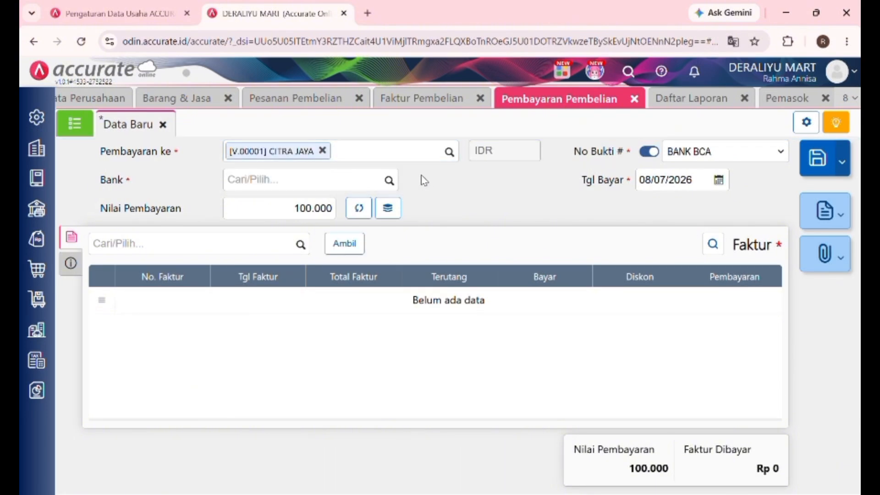
left_click(388, 182)
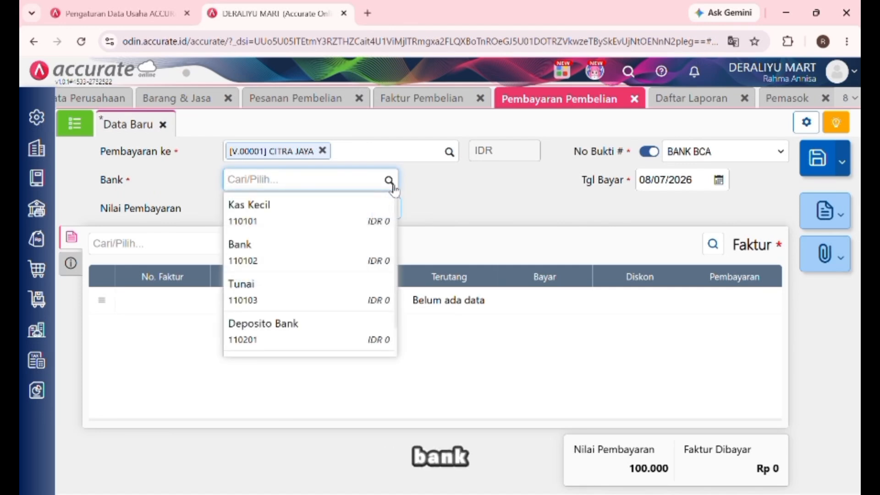
scroll(377, 236, "down", 1)
scroll(375, 237, "up", 1)
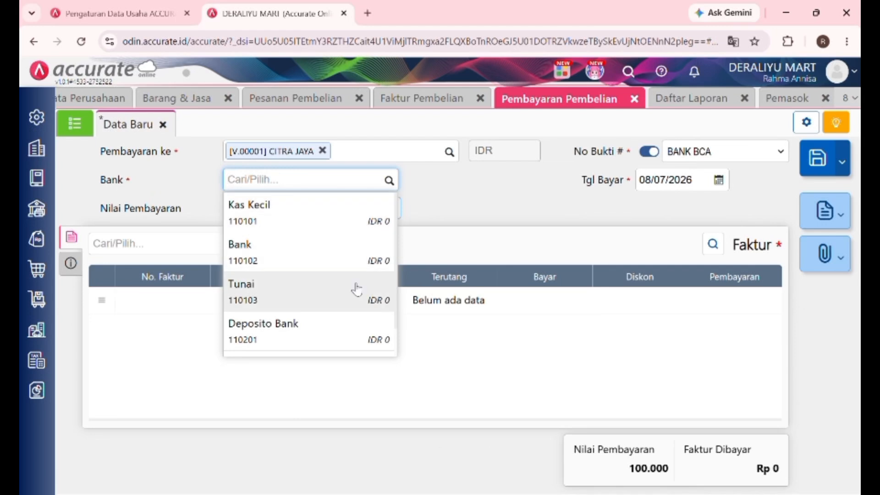
scroll(344, 322, "down", 1)
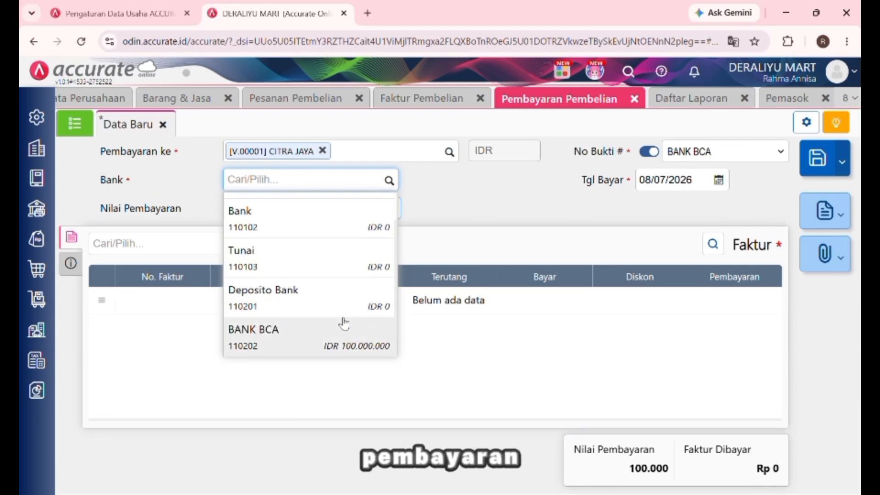
left_click(328, 345)
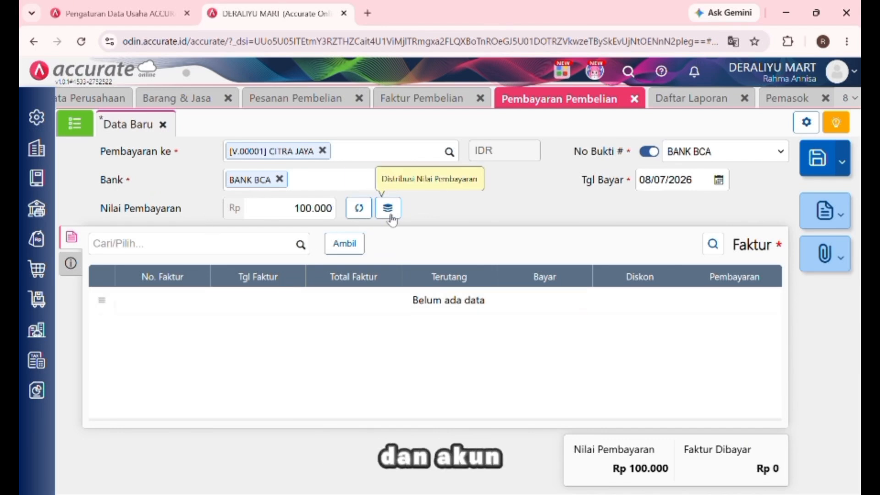
- Add the unpaid CITRA JAYA invoice to the purchase payment with a payment amount of Rp 100.000
left_click(301, 245)
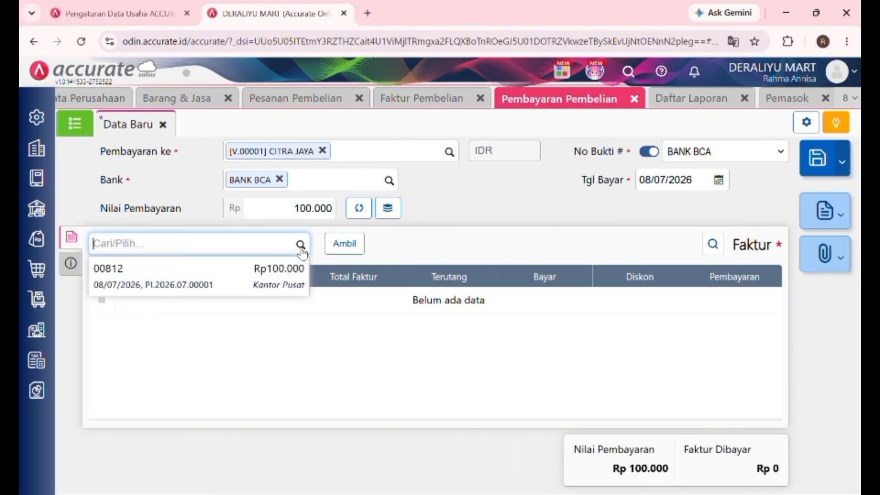
left_click(232, 284)
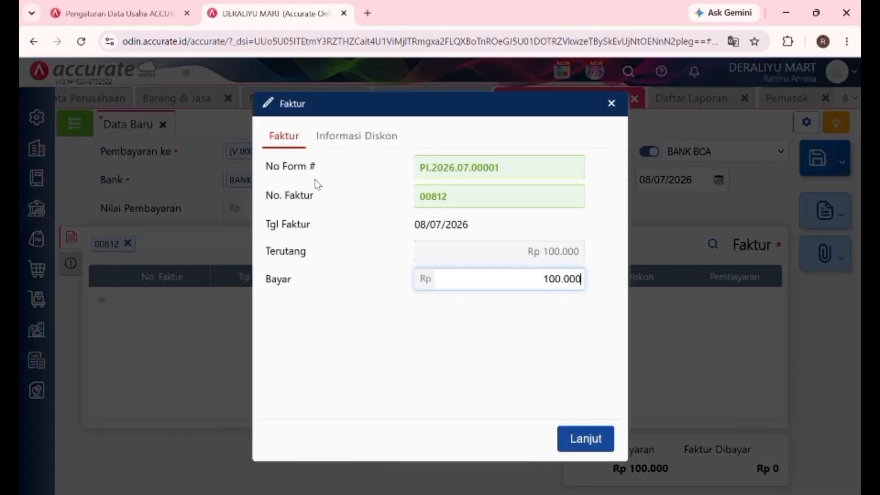
left_click(372, 140)
left_click(588, 347)
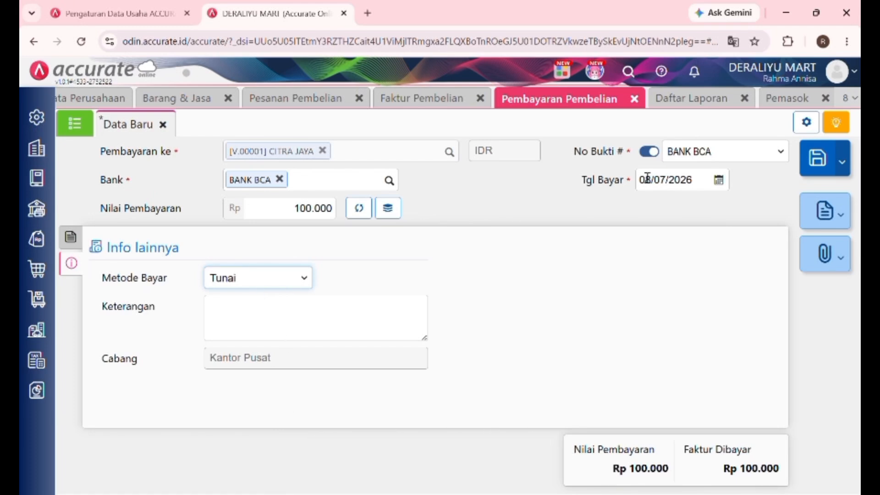
- Save the purchase payment with BANK BCA voucher numbering and locate the saved record in the payment list
left_click(786, 148)
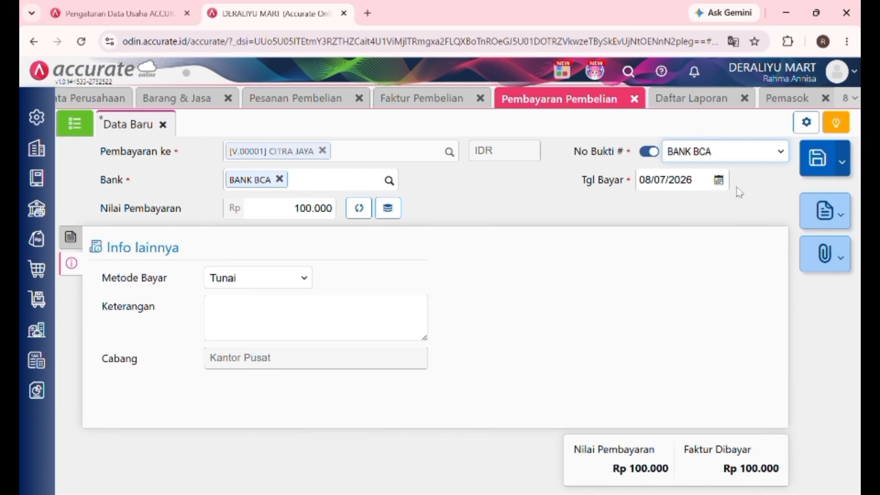
left_click(821, 164)
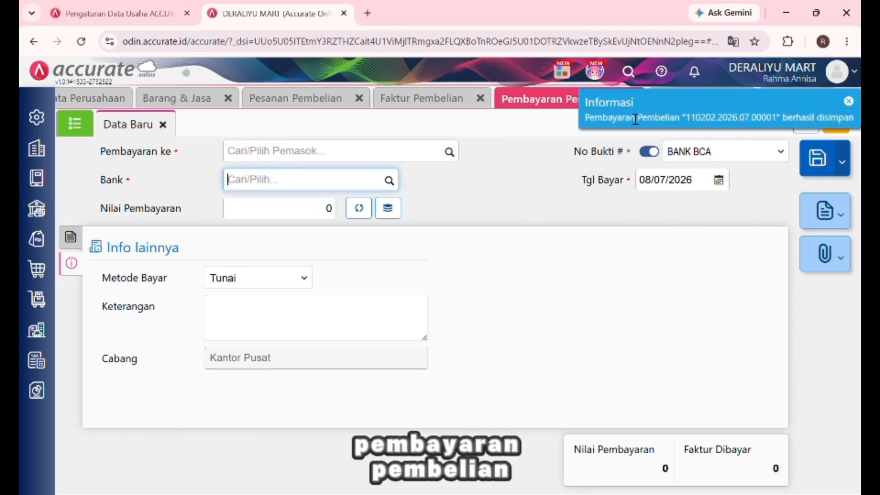
left_click(87, 125)
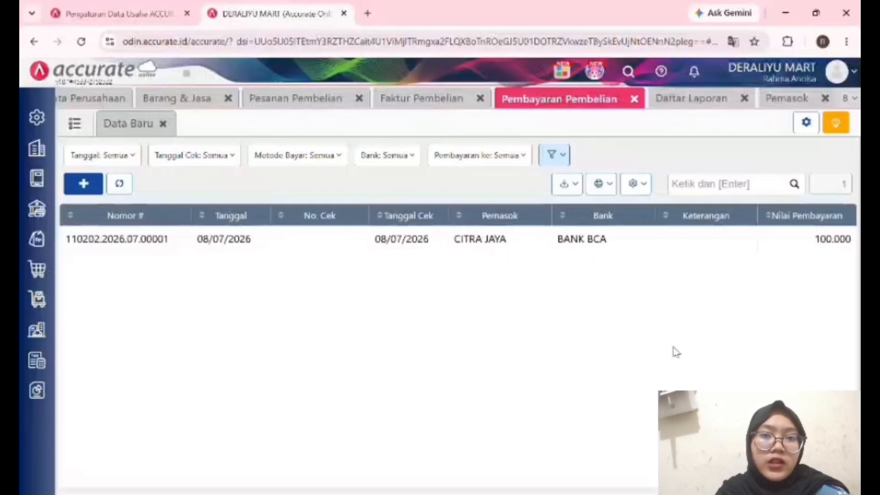
double_click(673, 348)
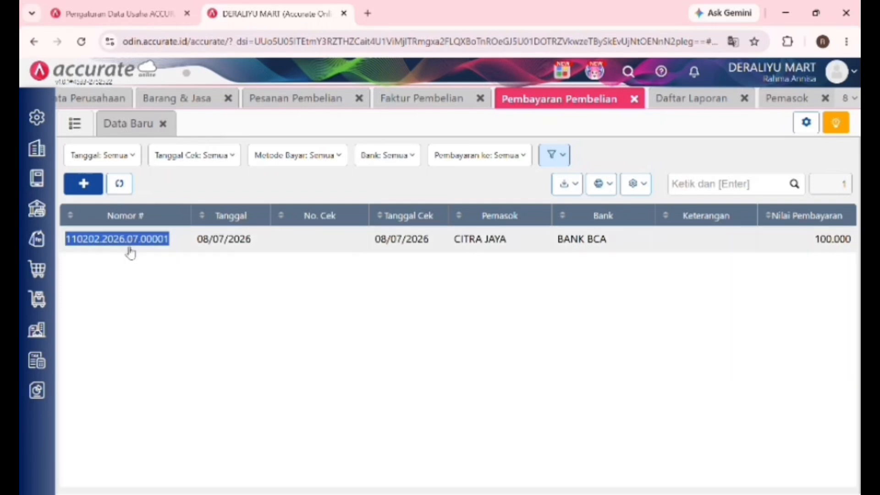
- Display the Umur Utang report from the Utang report category as of 08/07/2026 for all branches
left_click(40, 392)
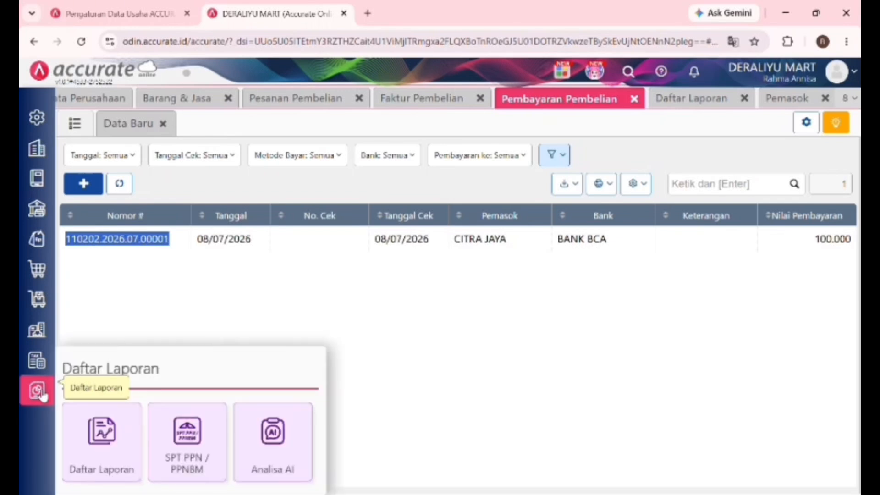
left_click(111, 452)
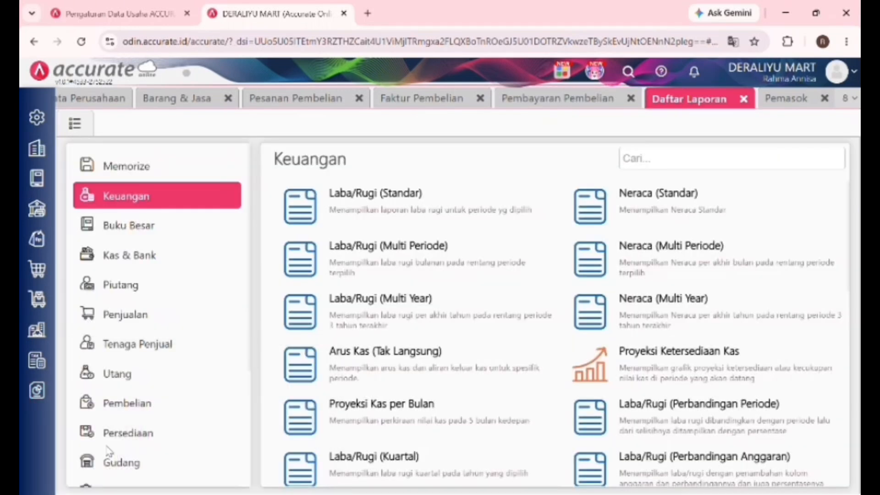
left_click(112, 380)
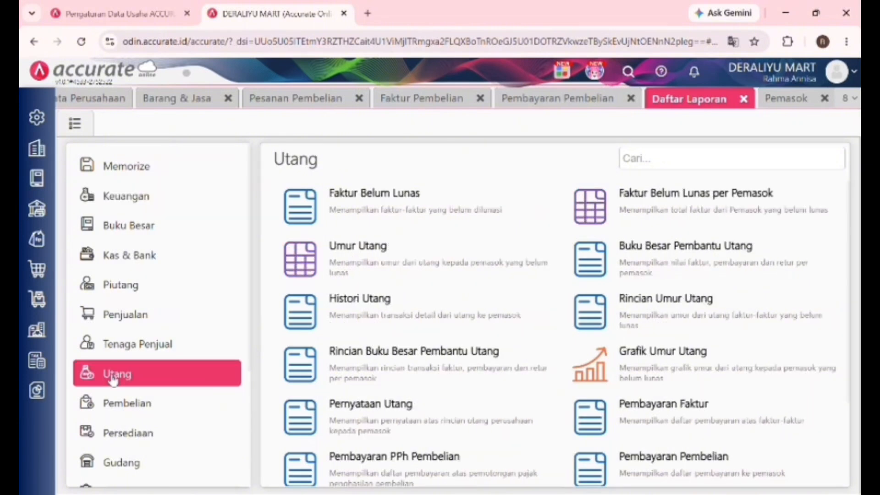
left_click_drag(113, 379, 204, 379)
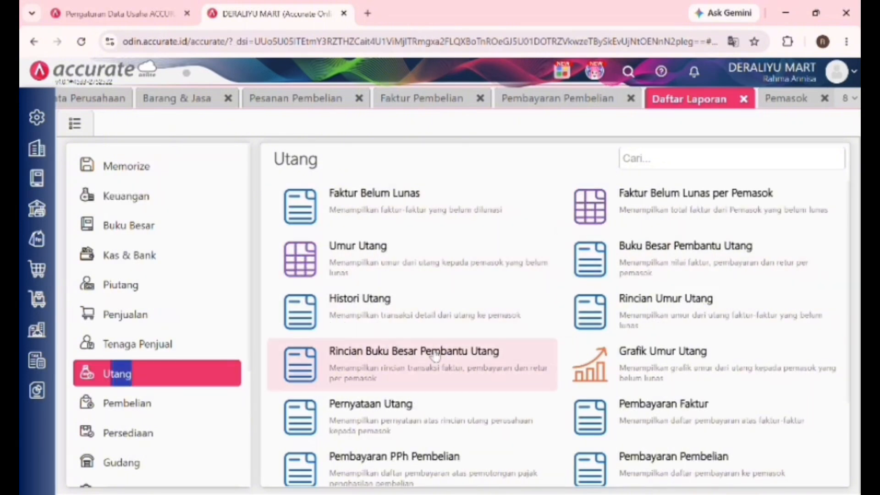
left_click_drag(420, 347, 365, 298)
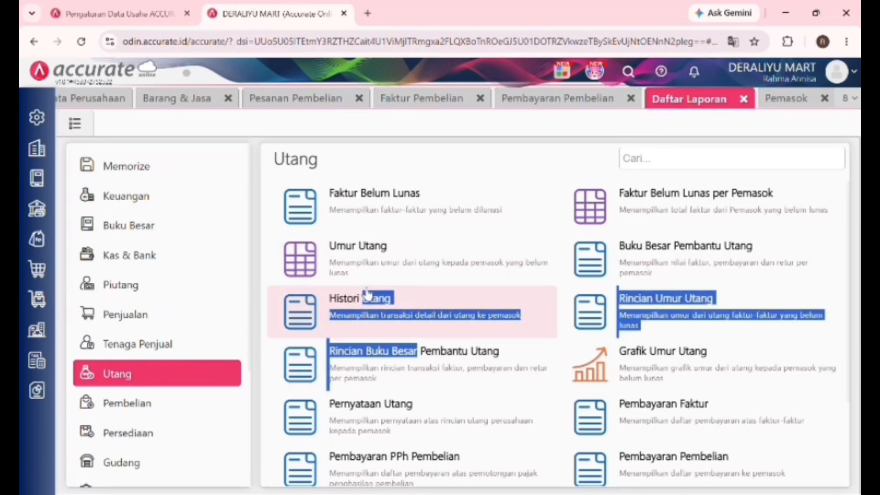
left_click(331, 268)
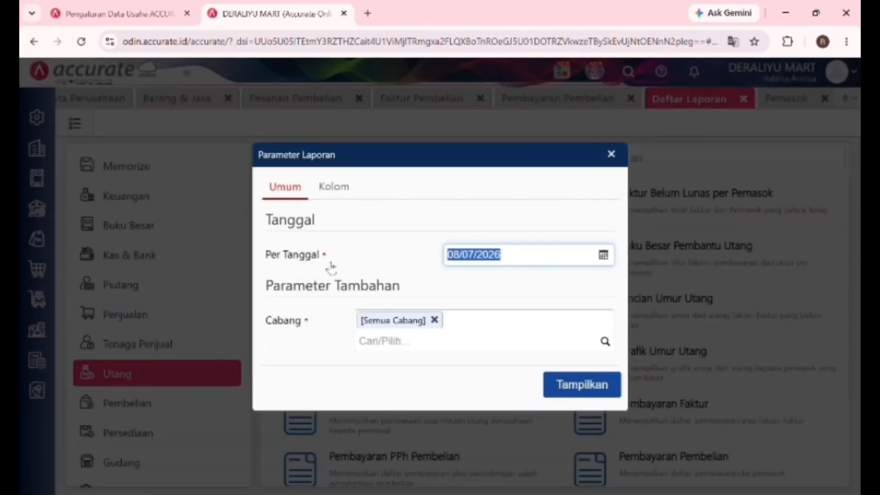
left_click_drag(331, 268, 467, 281)
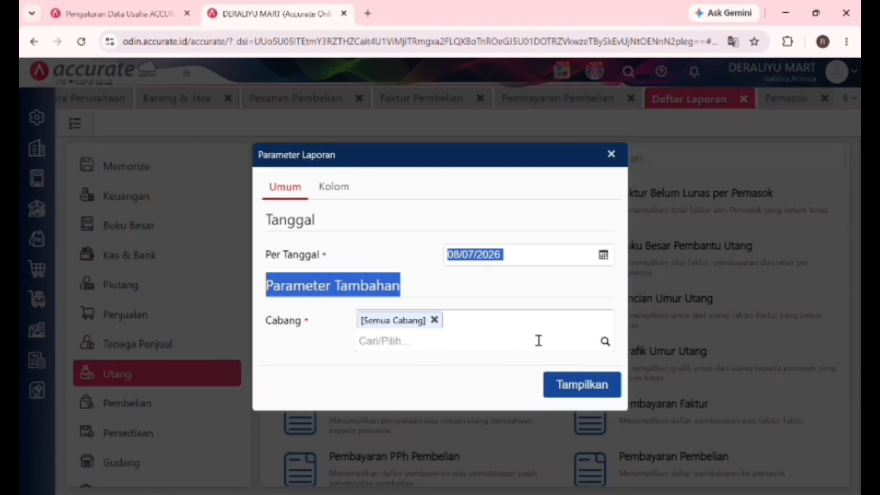
left_click(579, 388)
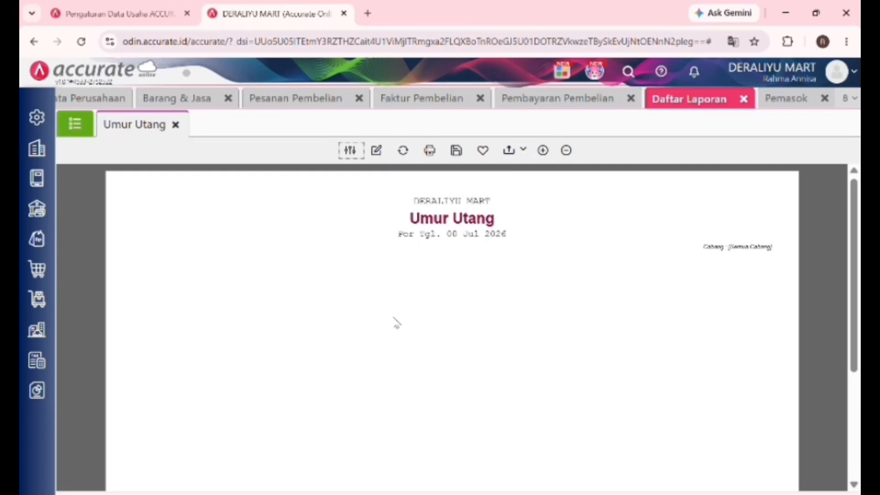
scroll(396, 323, "down", 1)
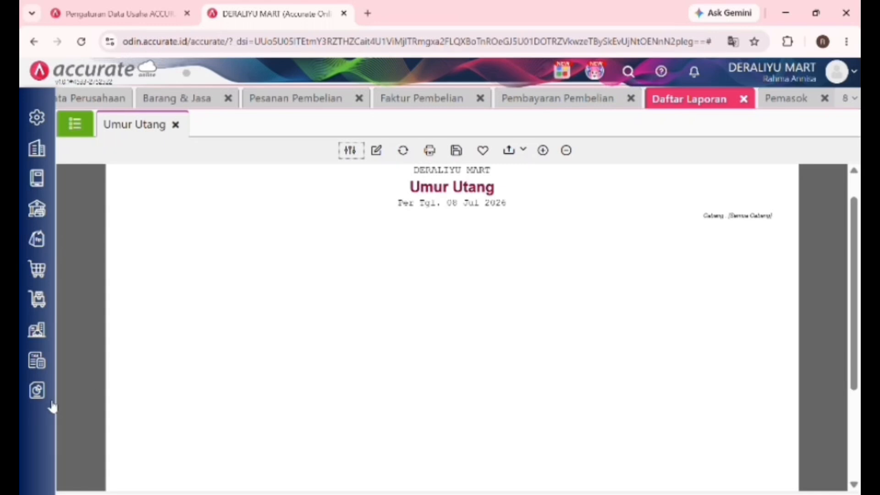
- Close the Umur Utang report and display the Histori Utang report from 01/07/2026 to 08/07/2026 for all branches
left_click(37, 391)
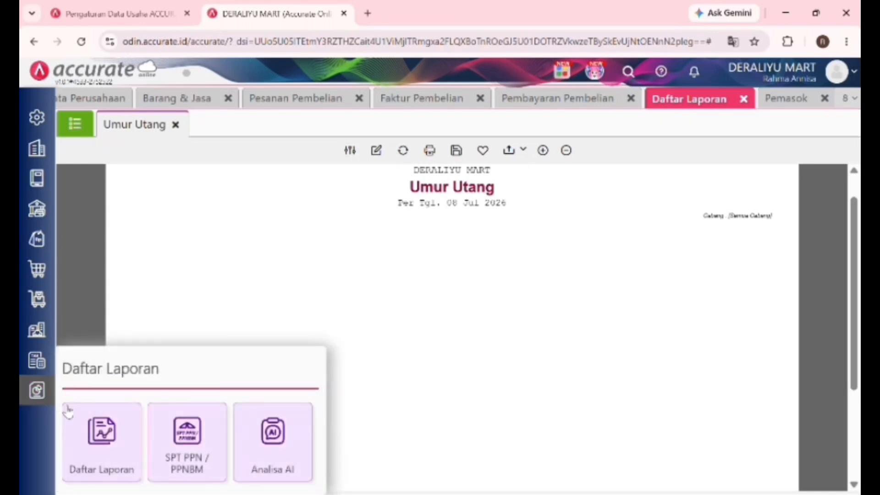
left_click(101, 456)
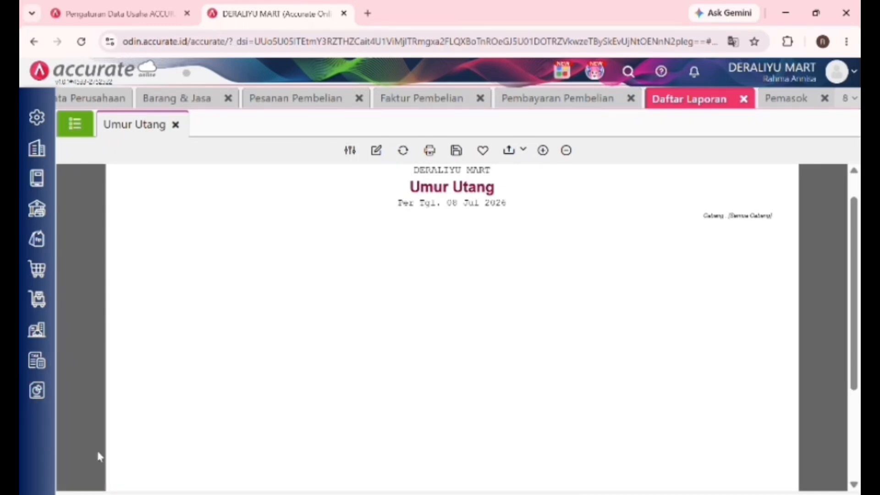
left_click(175, 125)
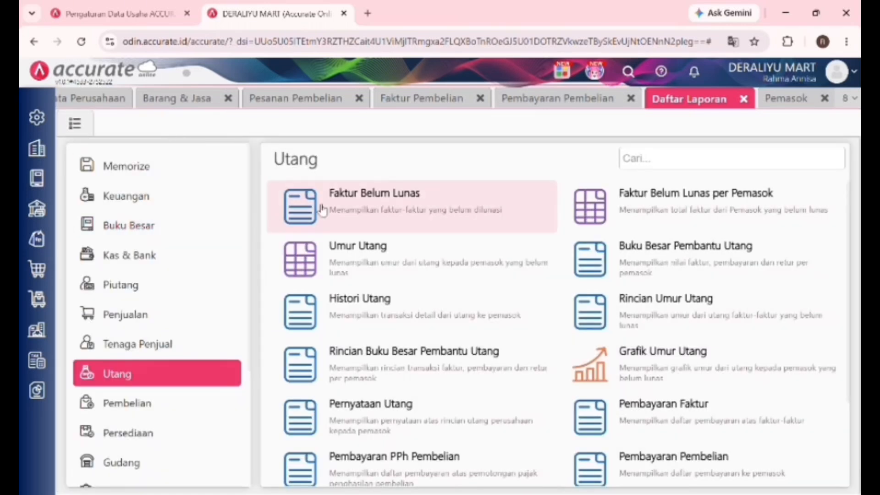
left_click(345, 329)
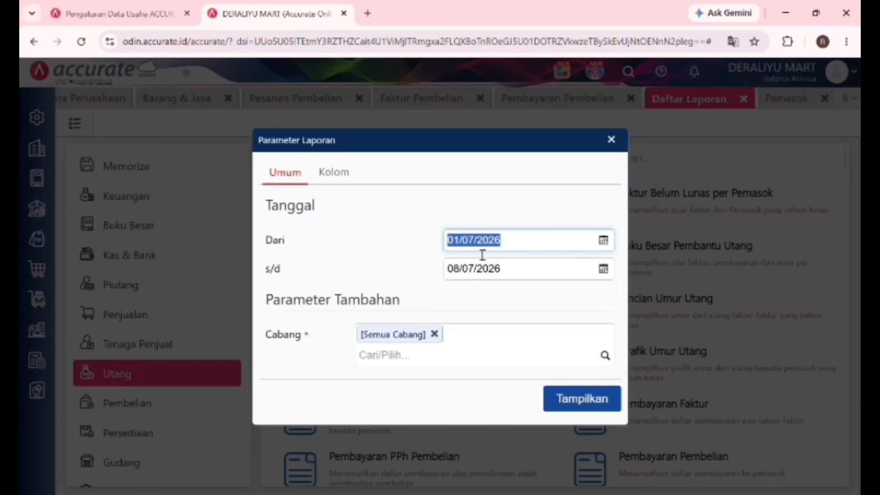
left_click(504, 290)
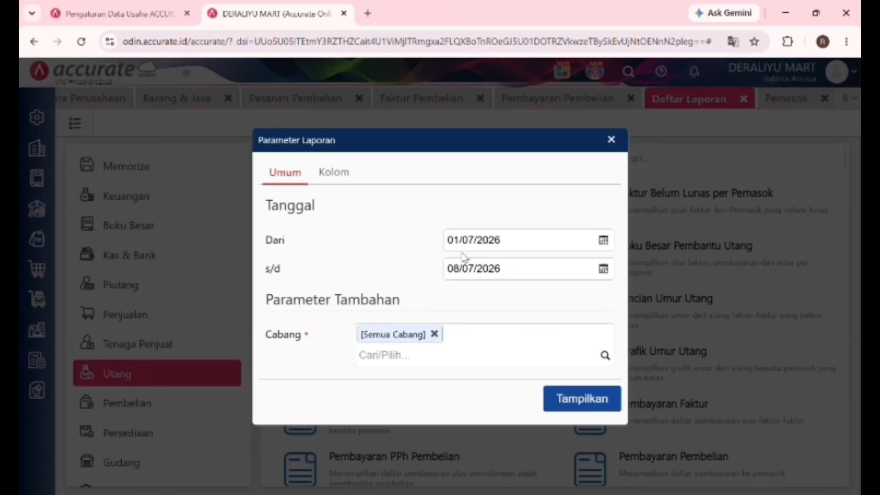
left_click(578, 399)
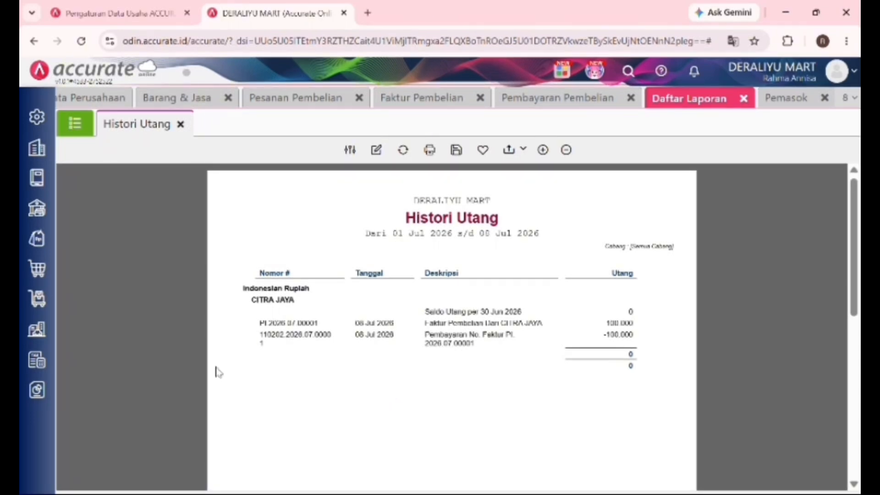
- Close the Histori Utang report and look through the reports available in the Utang category
left_click_drag(214, 366, 171, 289)
left_click(180, 126)
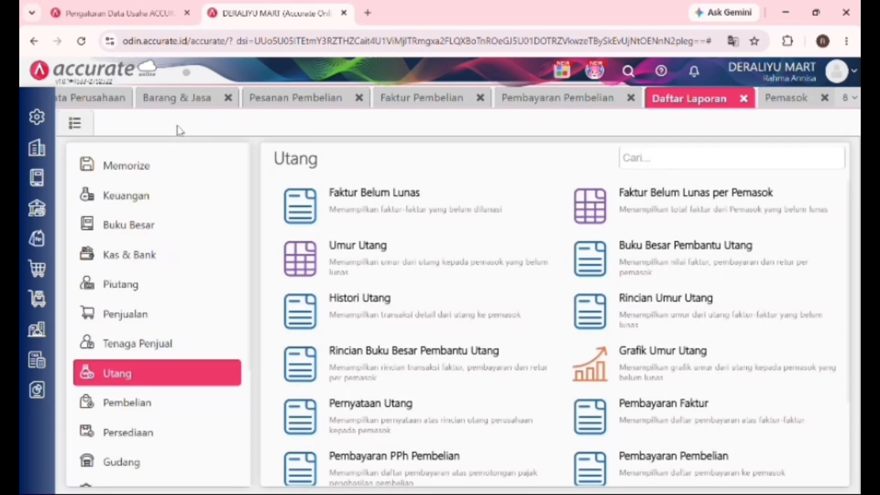
scroll(415, 250, "down", 1)
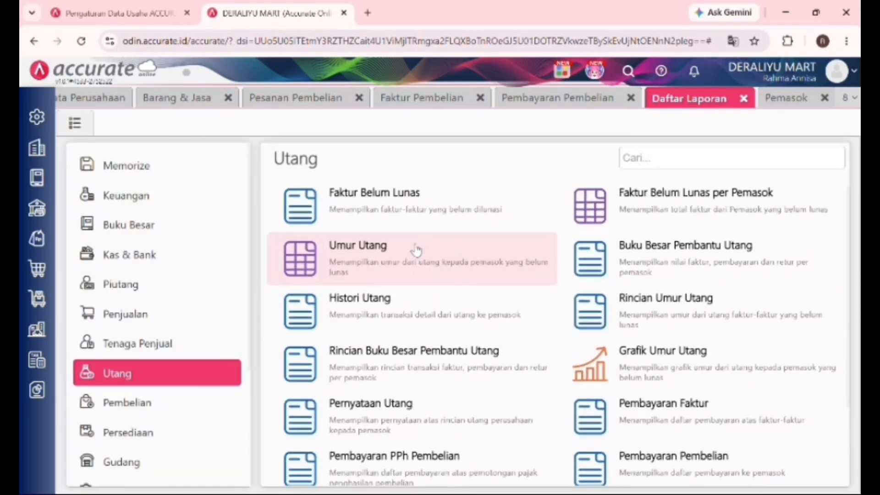
scroll(415, 250, "up", 1)
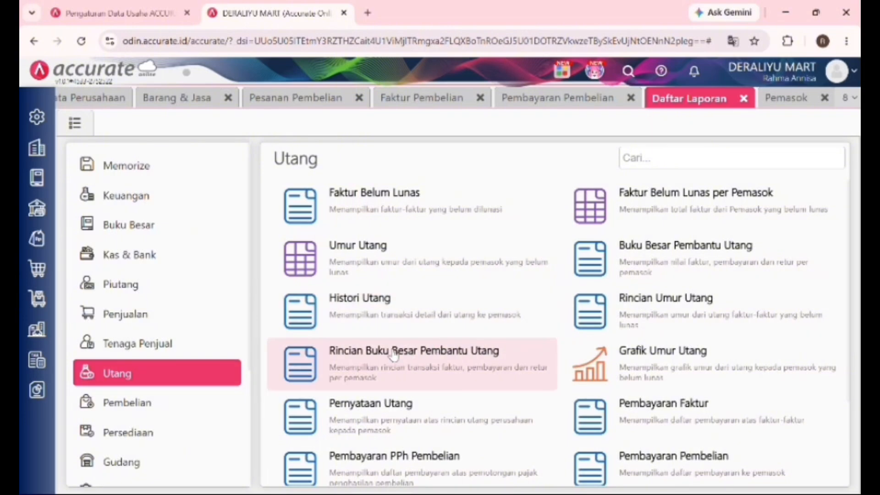
scroll(394, 352, "down", 3)
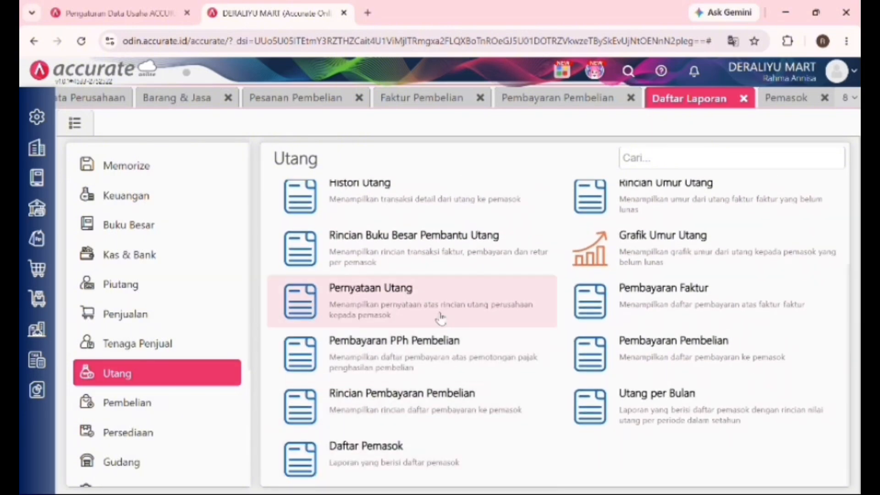
scroll(496, 274, "up", 3)
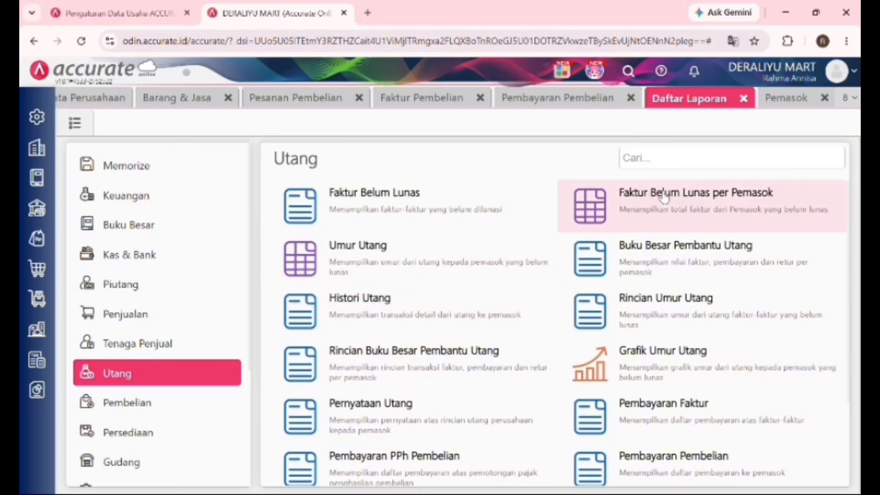
scroll(715, 380, "down", 3)
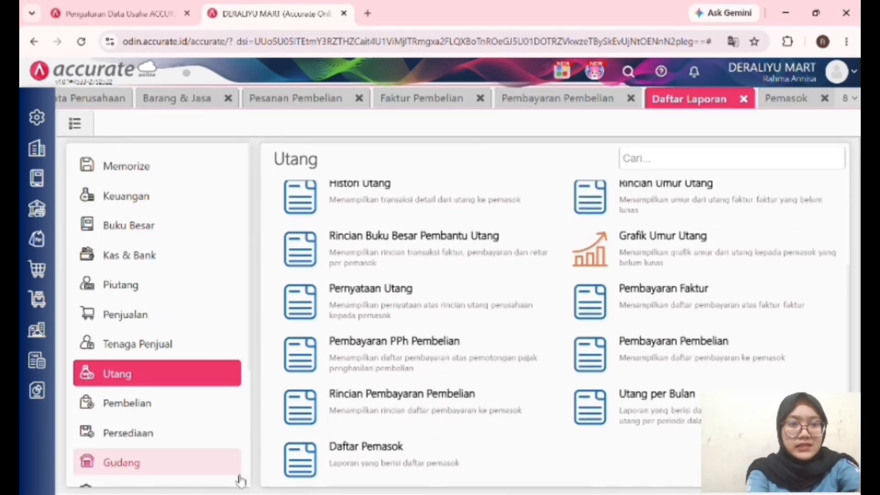